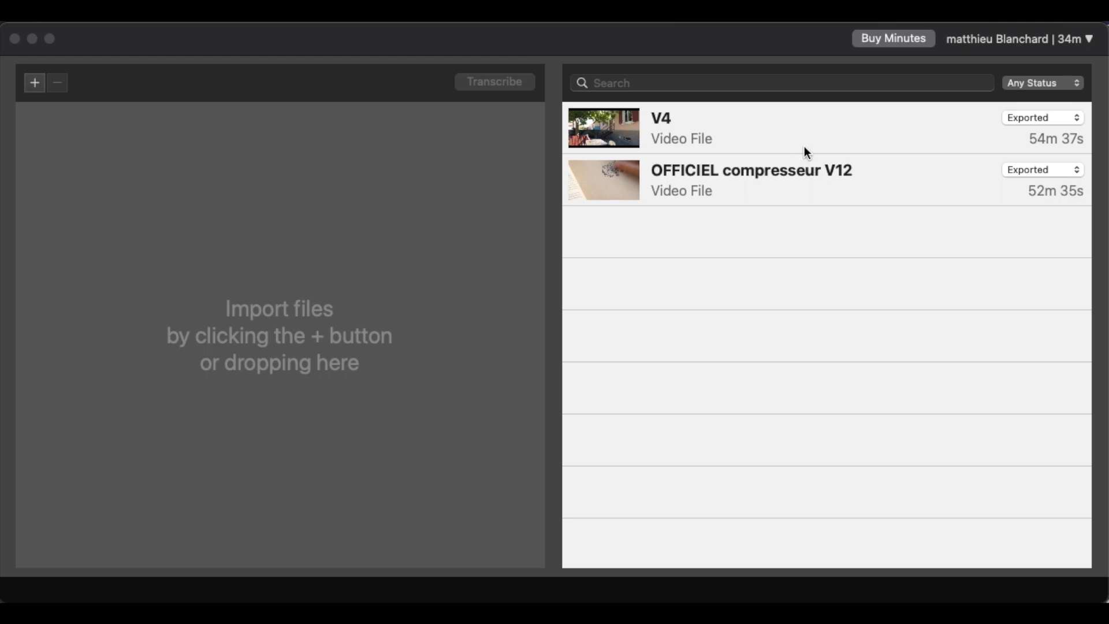
- Import the video file V4.mov from the Desktop into the transcription list
click(35, 82)
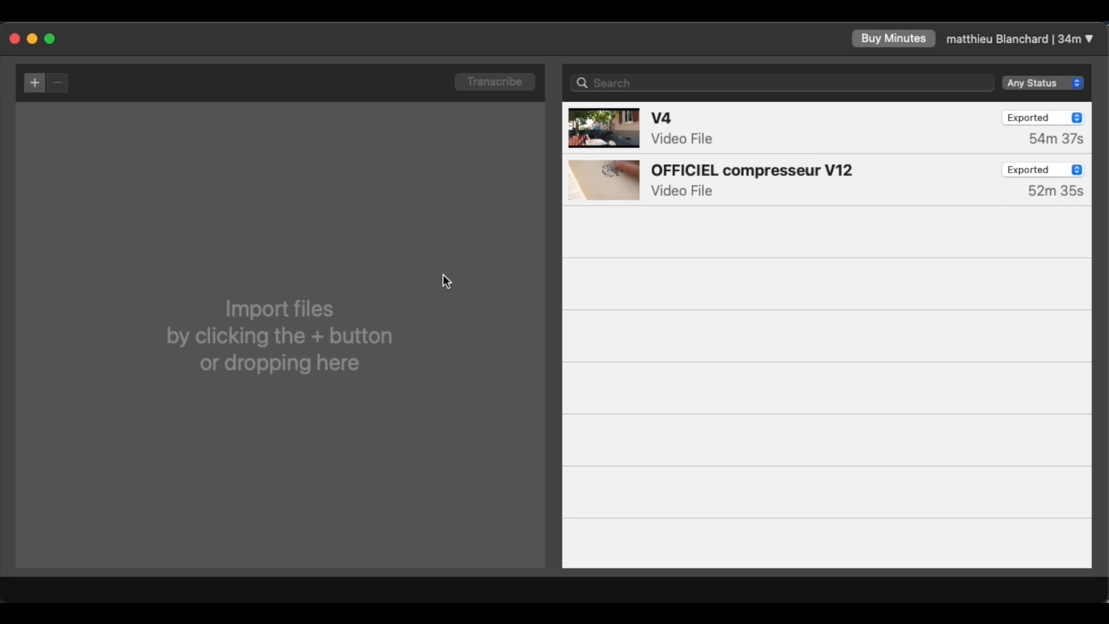
scroll(442, 310, down, 10)
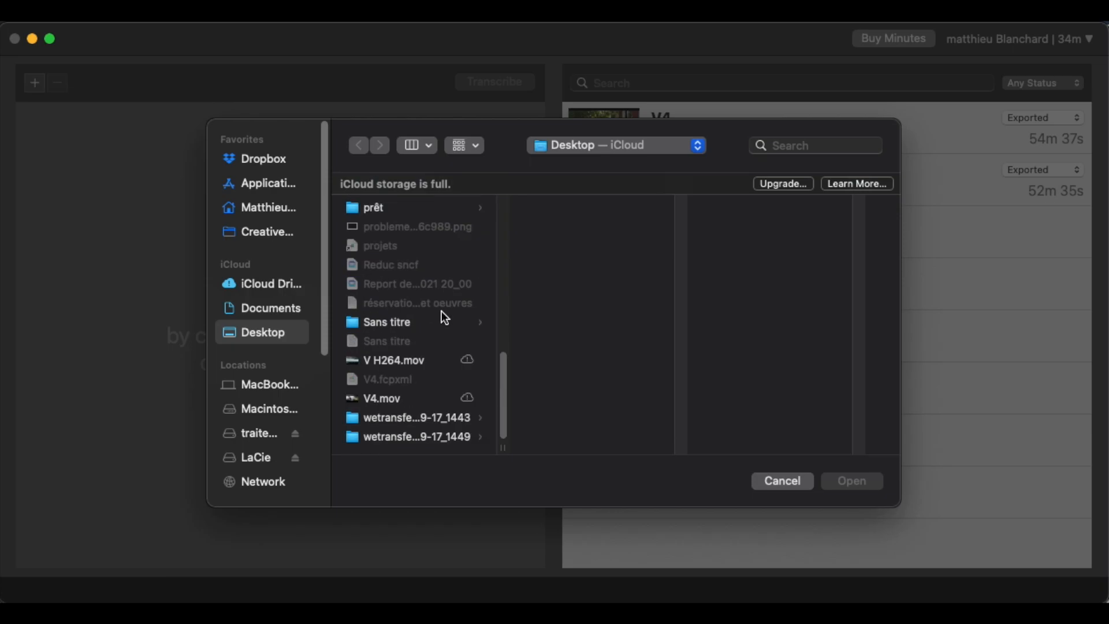
click(412, 397)
click(847, 480)
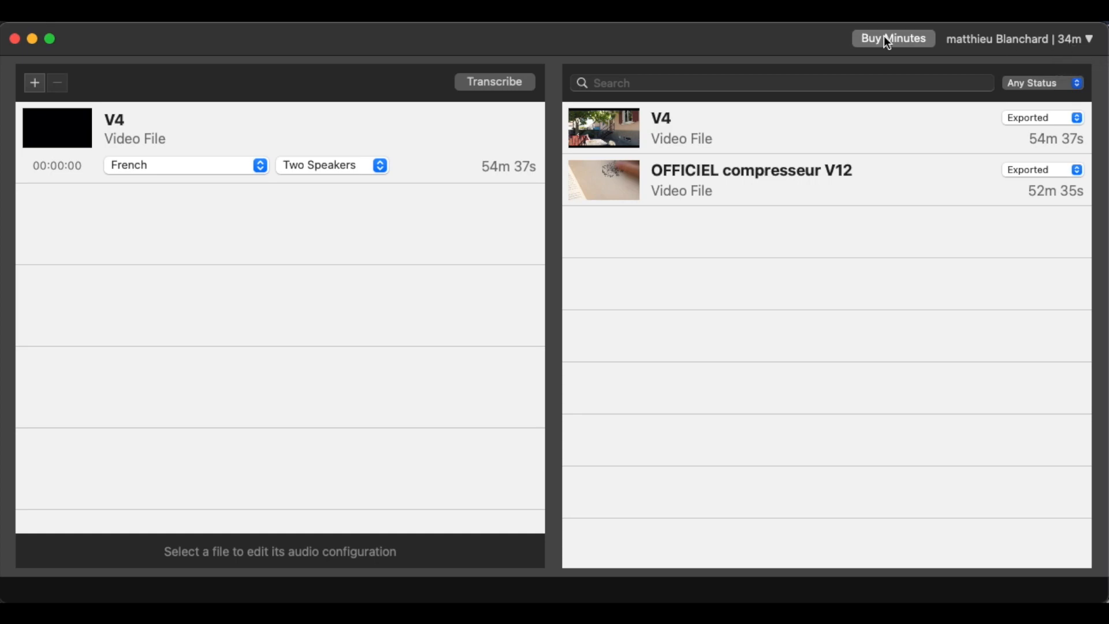
- Review the available transcription languages and speaker-count options for the newly imported V4 video
click(180, 168)
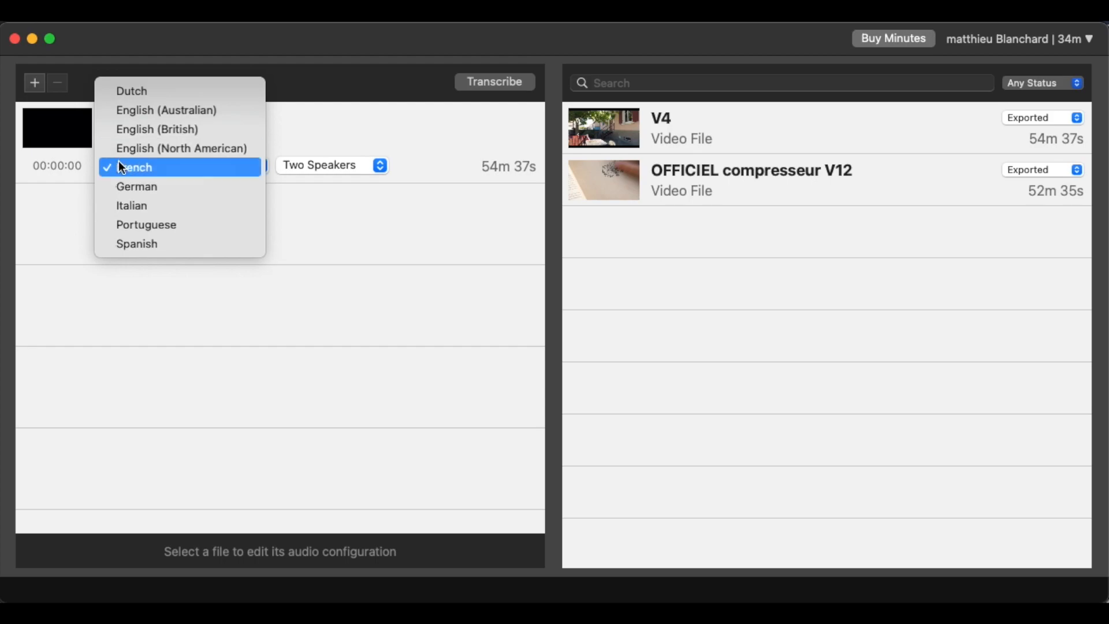
click(41, 205)
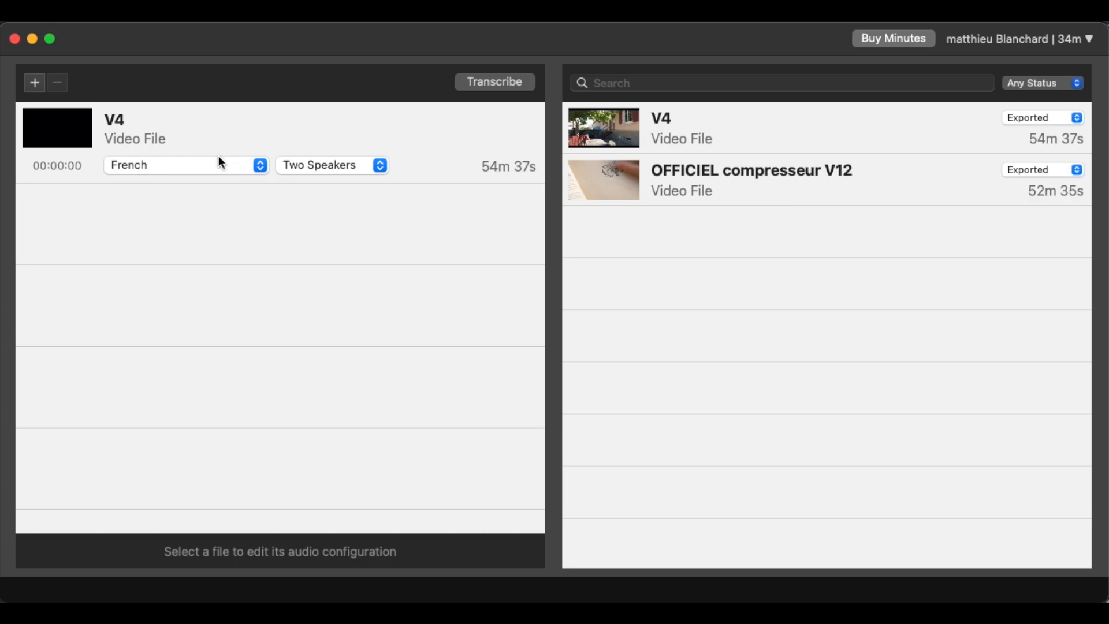
click(323, 167)
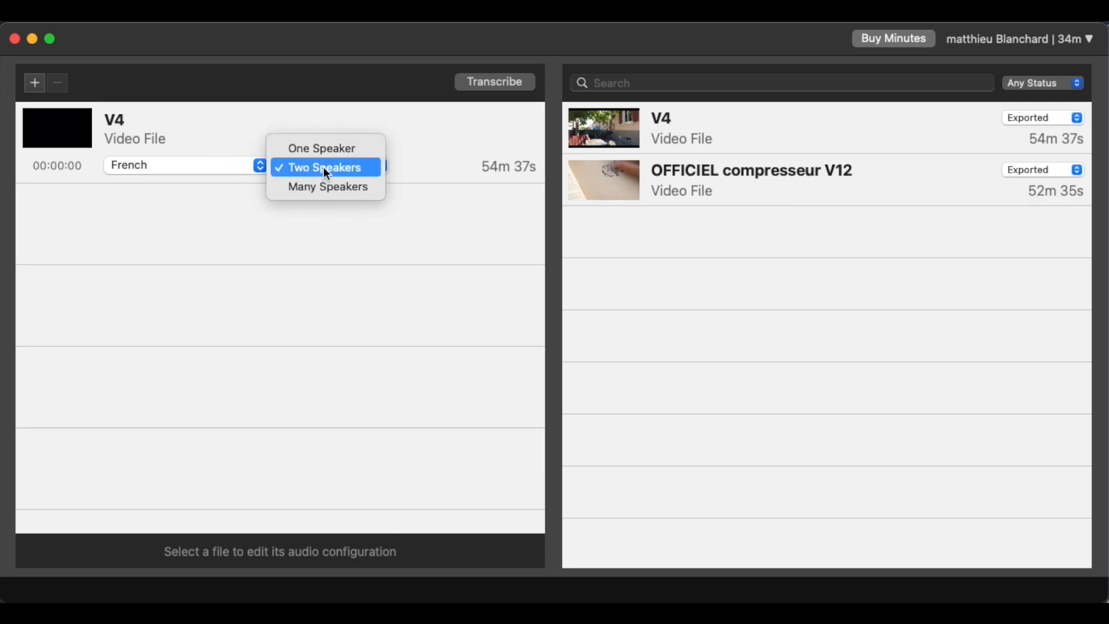
click(264, 218)
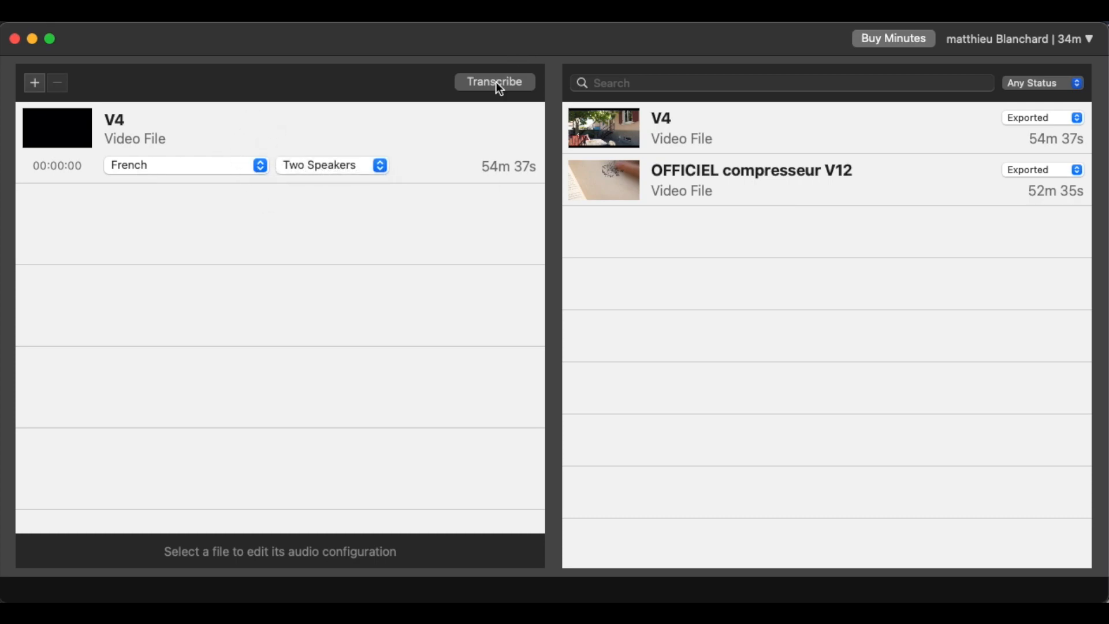
- Remove the newly imported V4 video from the list of files waiting for transcription
click(436, 131)
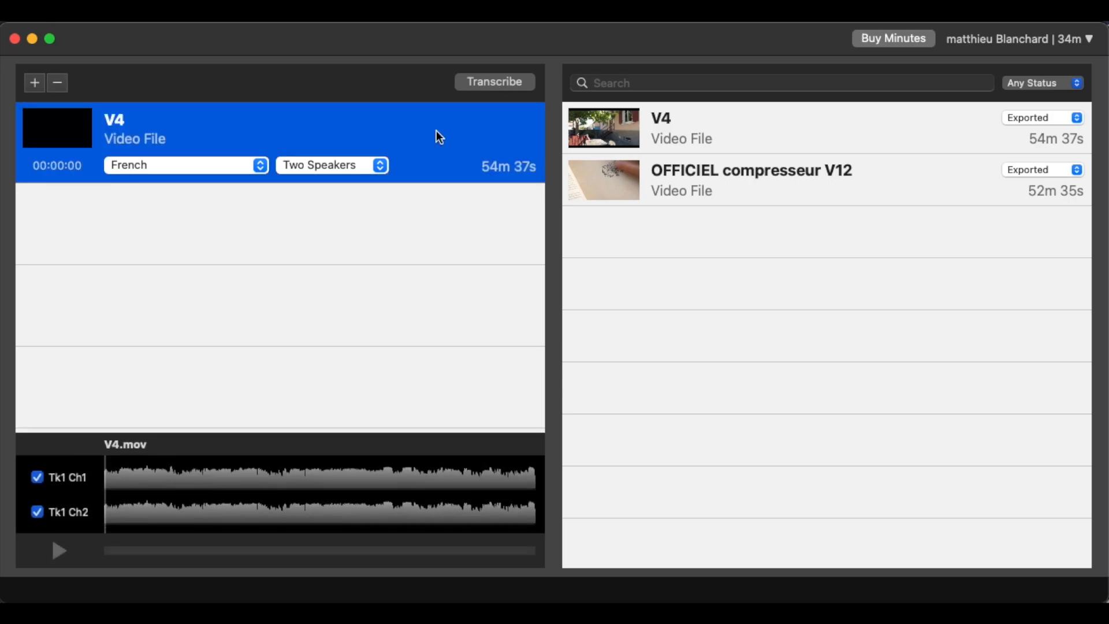
key(BackSpace)
key(Return)
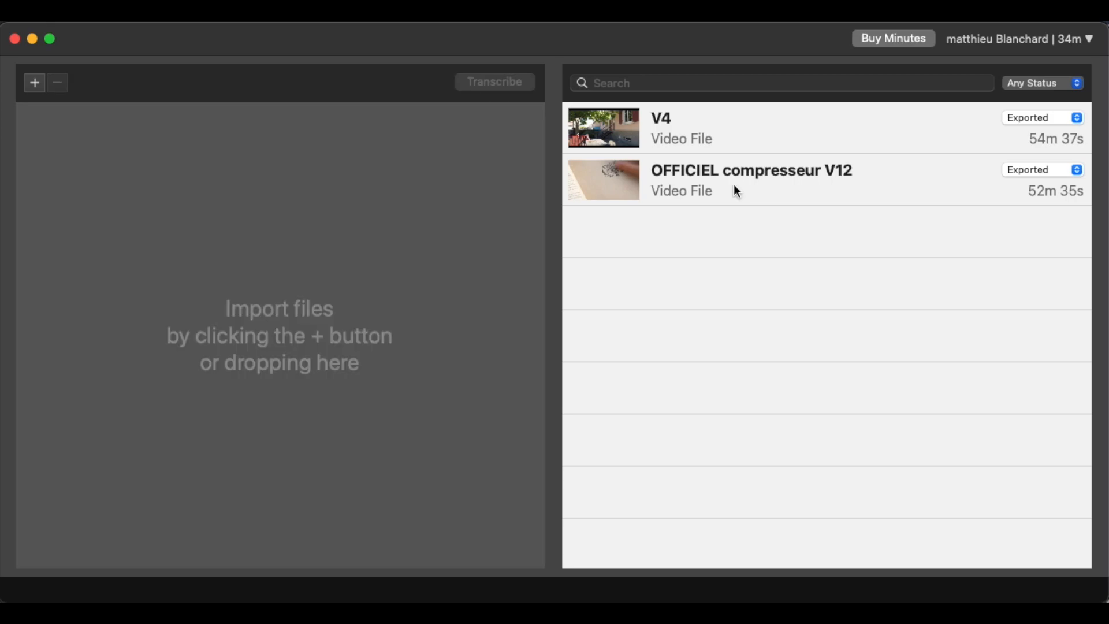
- Open the already exported V4 transcript and play it briefly from its first word, "Laurent"
click(712, 126)
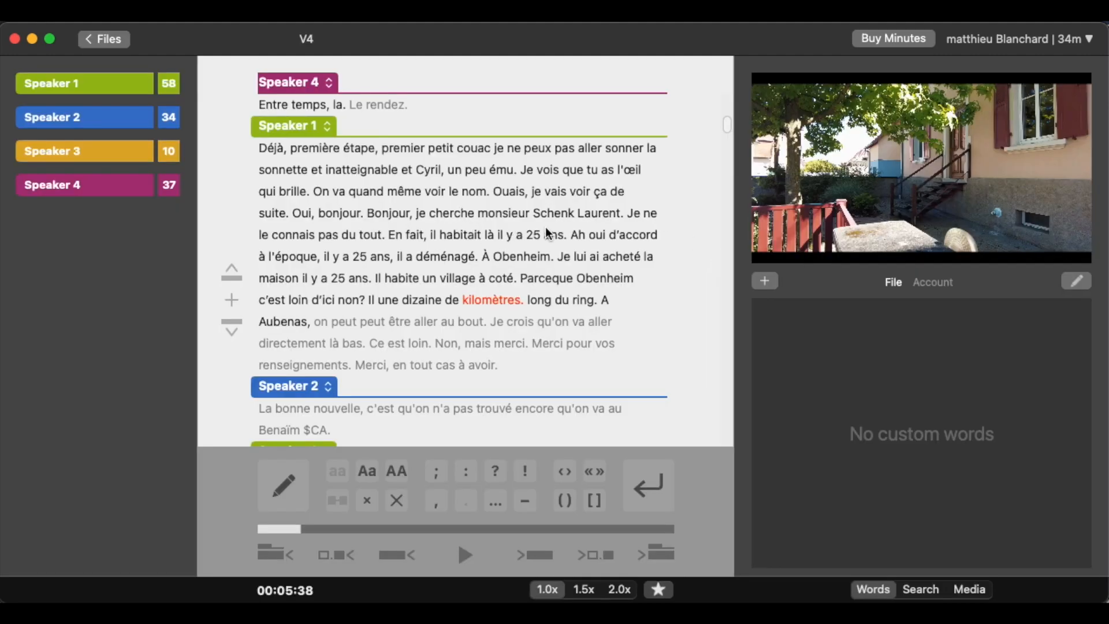
scroll(422, 193, up, 15)
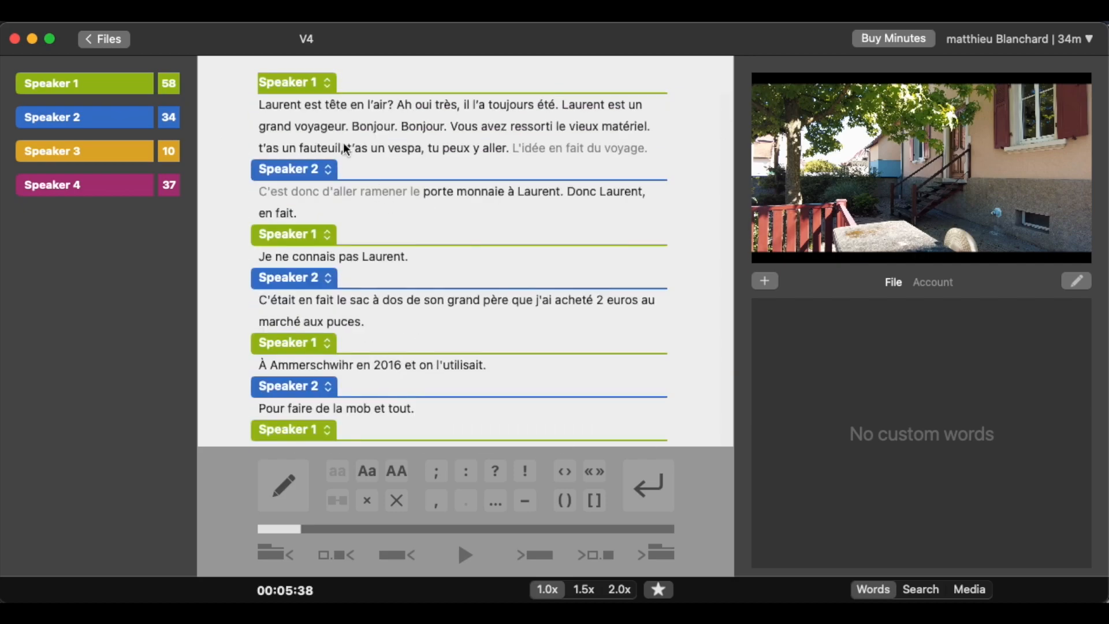
click(295, 114)
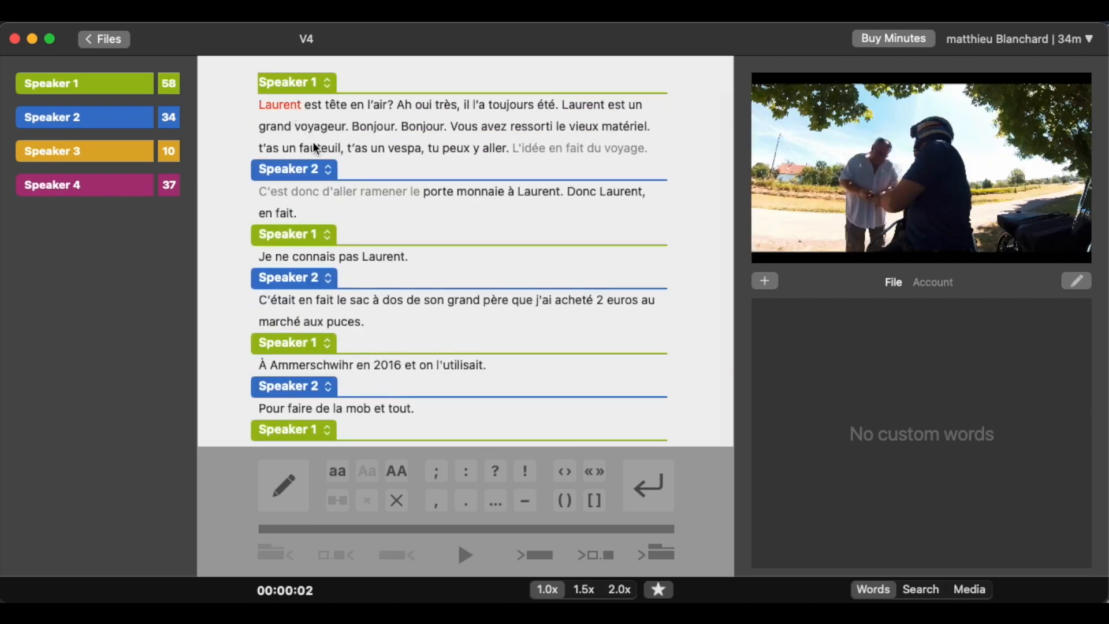
click(463, 557)
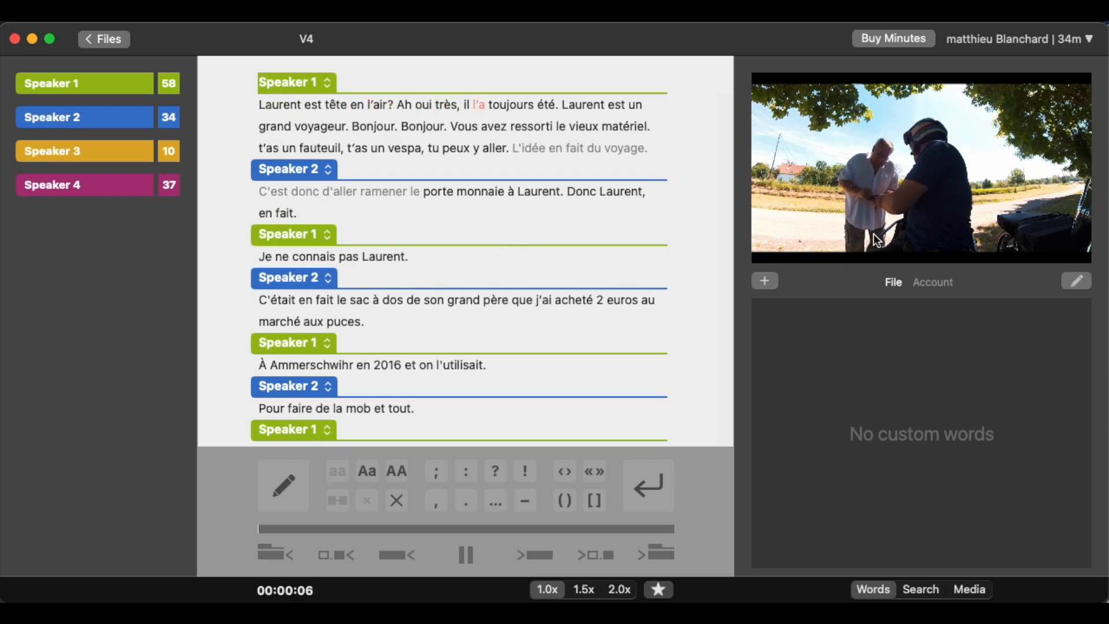
click(465, 555)
- Read through the V4 transcript, checking the corrected text and the greyed passages around the word "Aubenas"
scroll(433, 261, down, 5)
scroll(440, 265, down, 15)
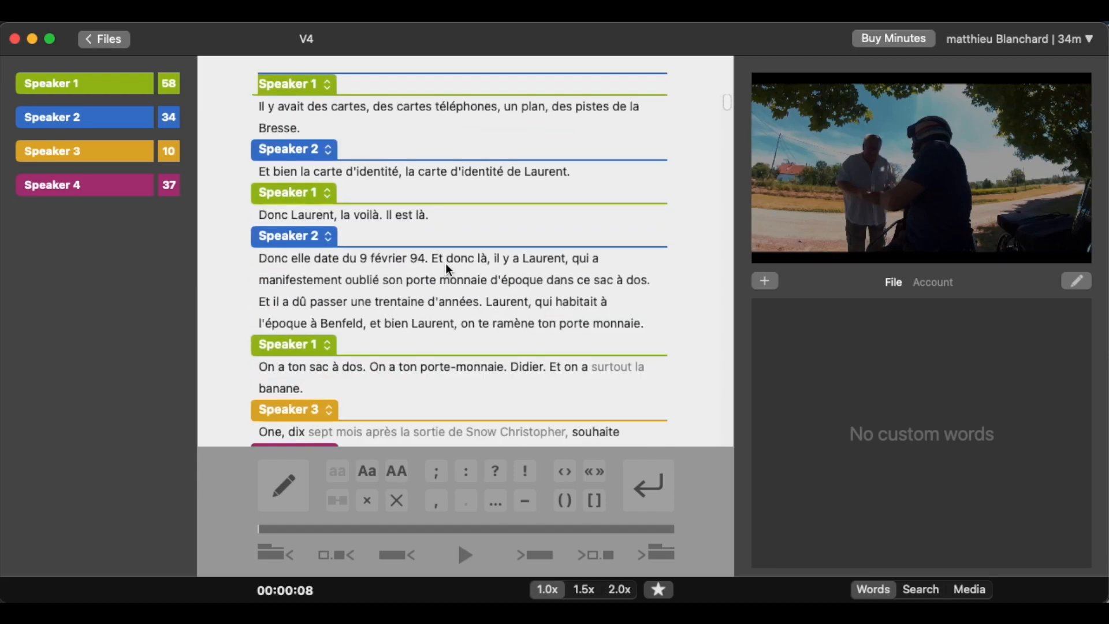
scroll(446, 262, down, 10)
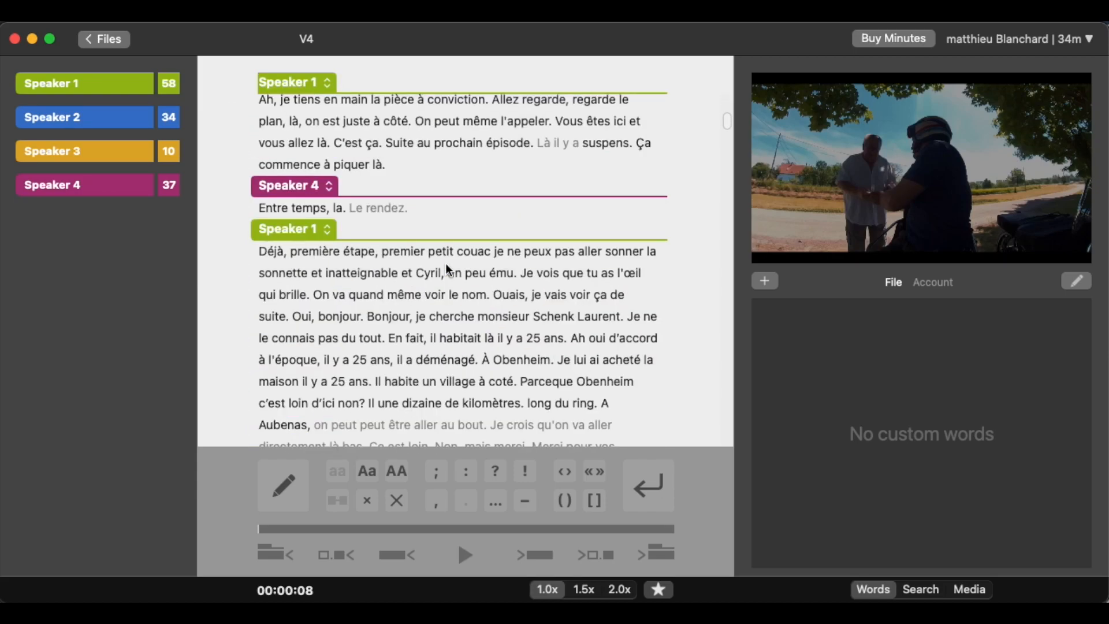
click(299, 286)
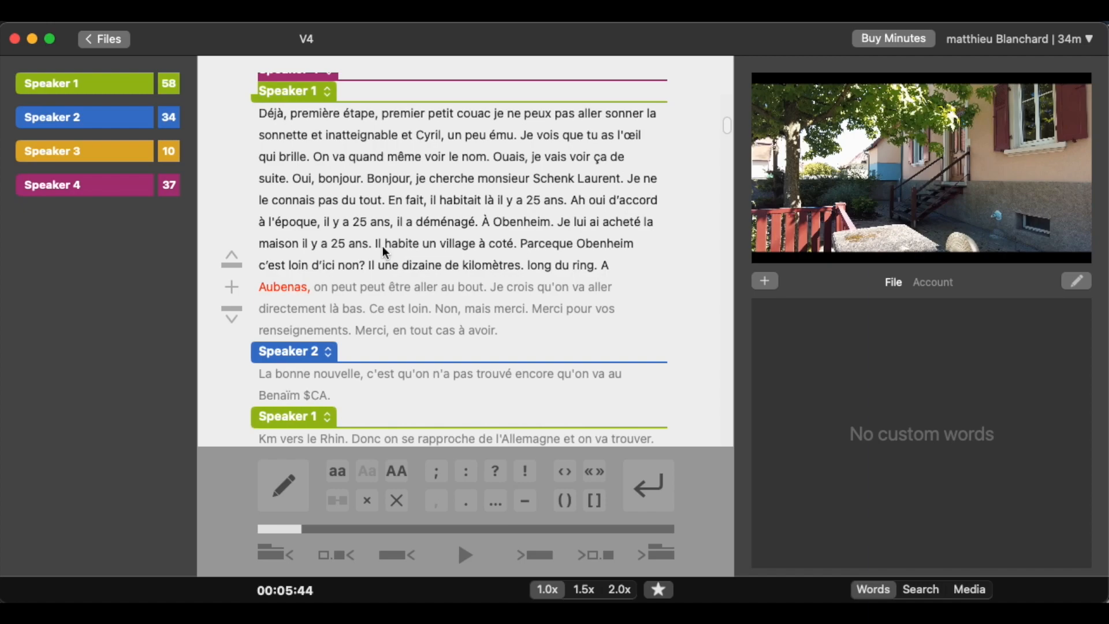
scroll(537, 252, up, 1)
scroll(537, 252, down, 10)
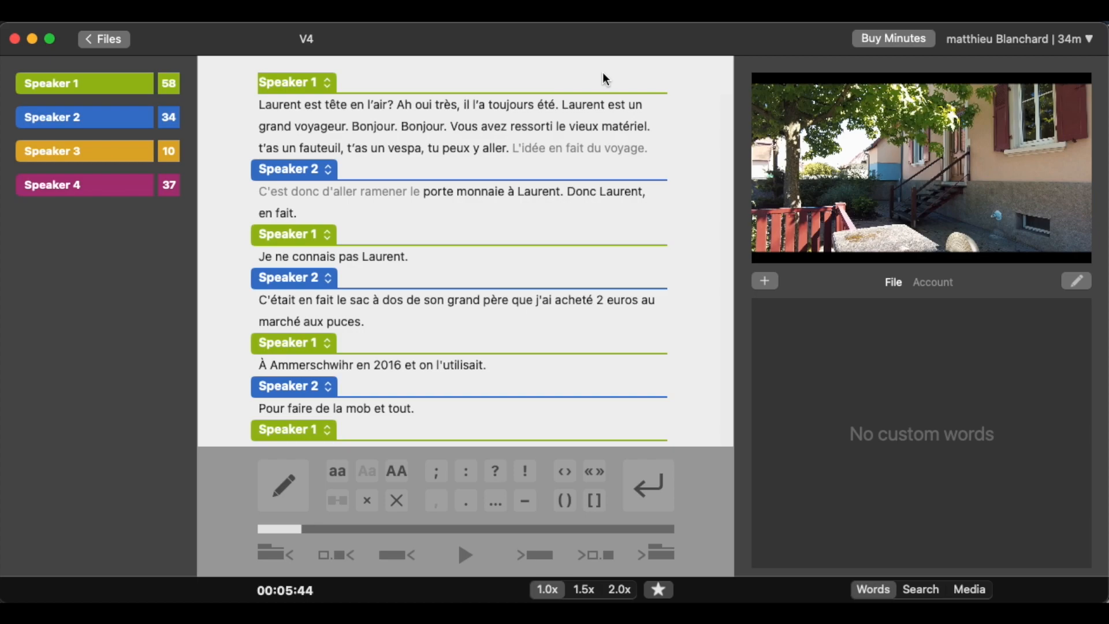
scroll(584, 207, down, 15)
scroll(585, 207, down, 15)
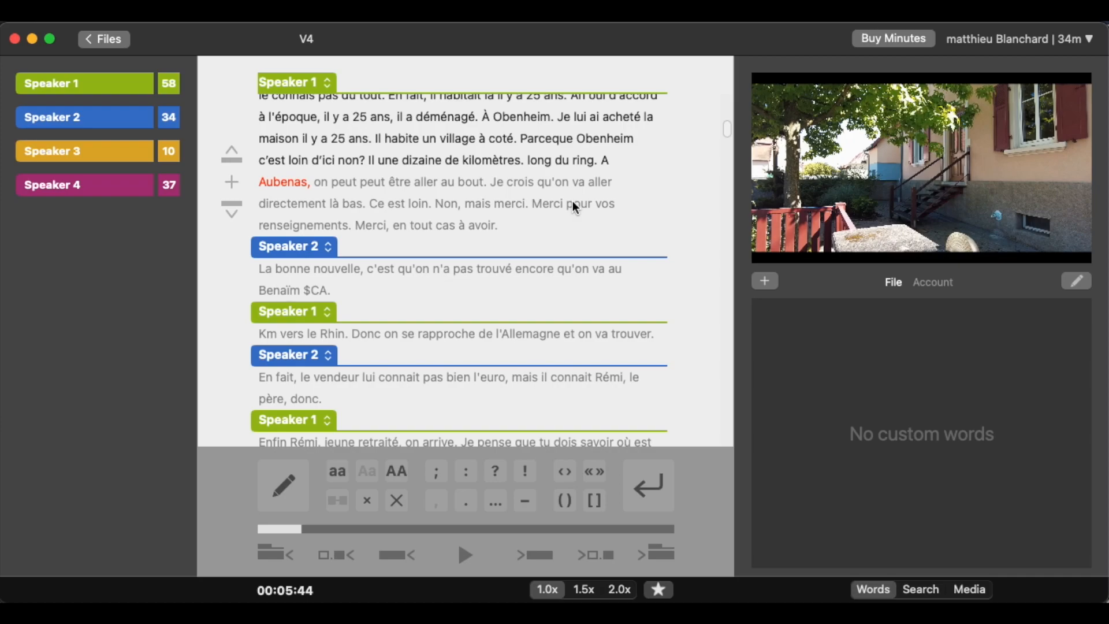
scroll(536, 219, down, 15)
scroll(535, 220, down, 20)
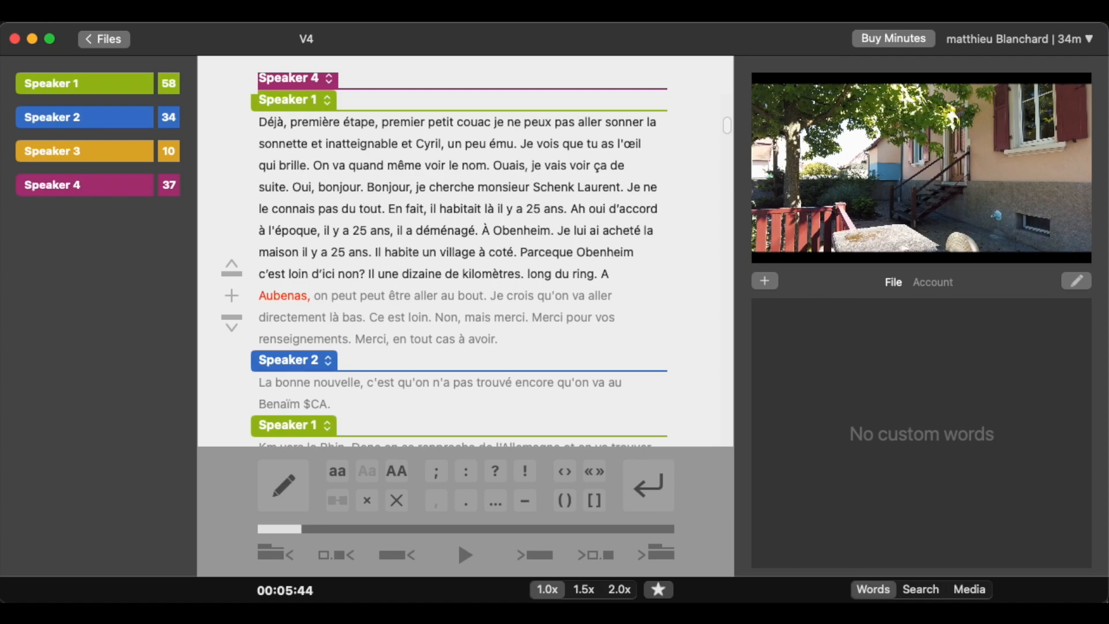
- Export the transcript as an iTT caption file named V4 to the Desktop, with speaker names in the >> NAME: format
key(super+s)
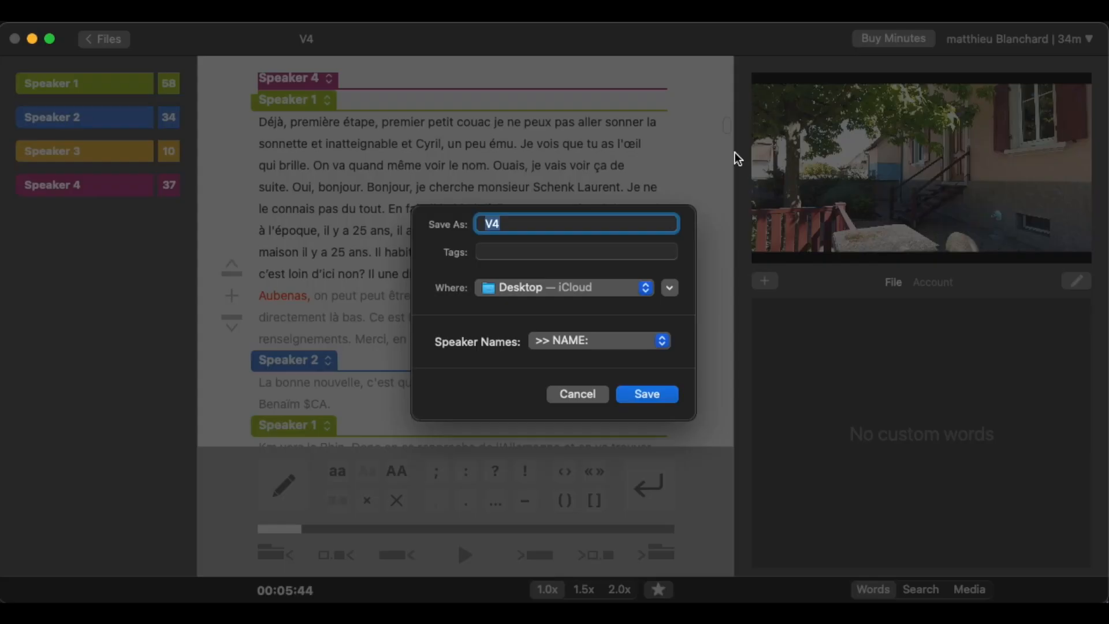
click(594, 341)
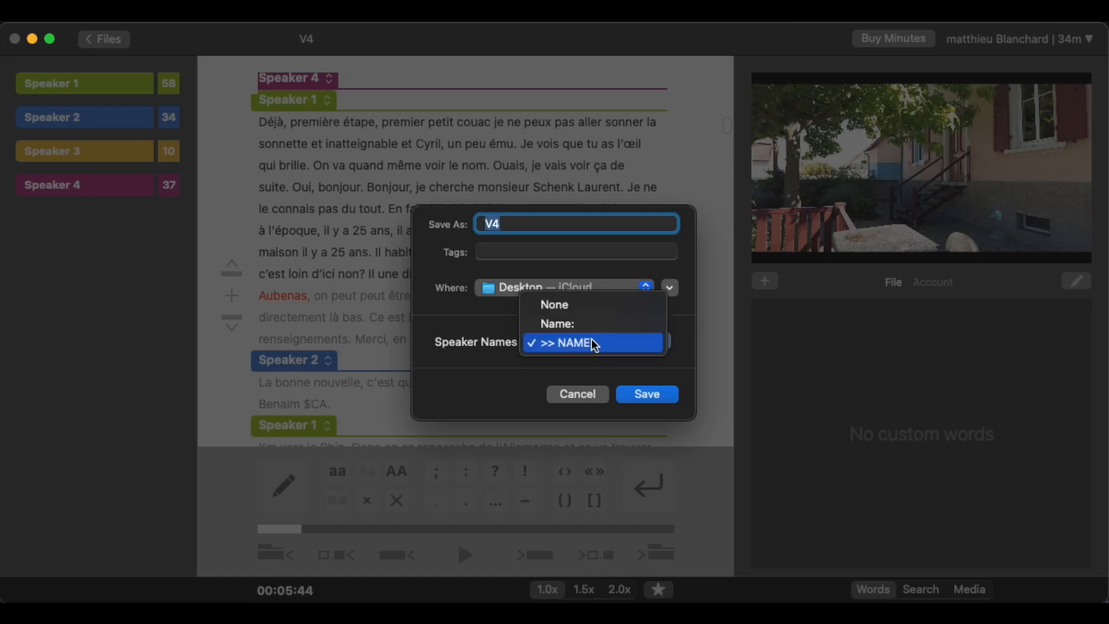
click(595, 343)
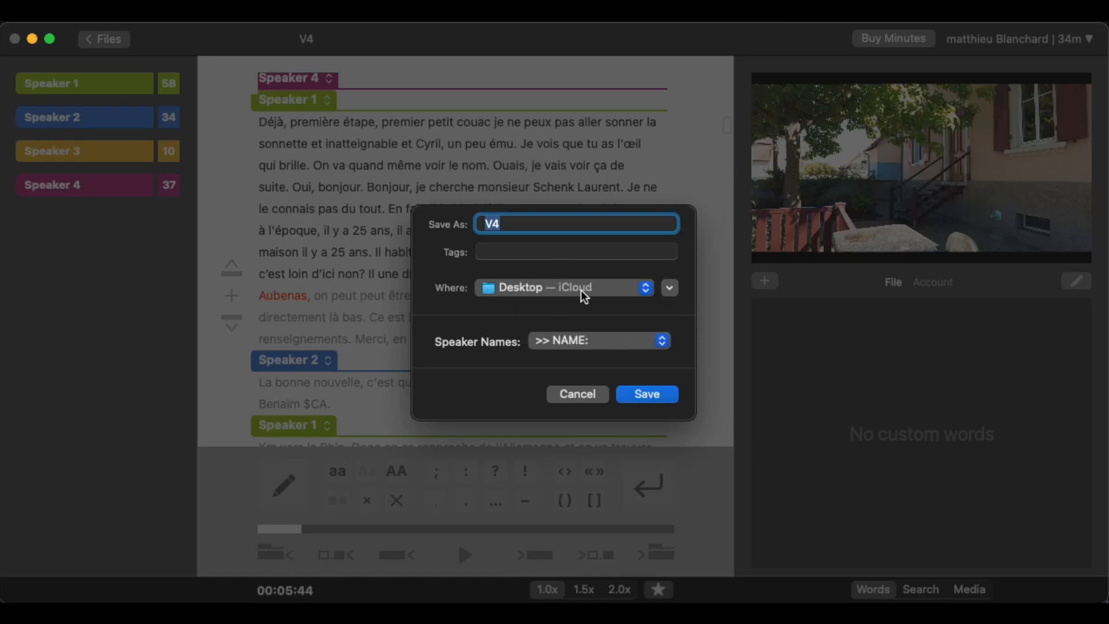
click(650, 395)
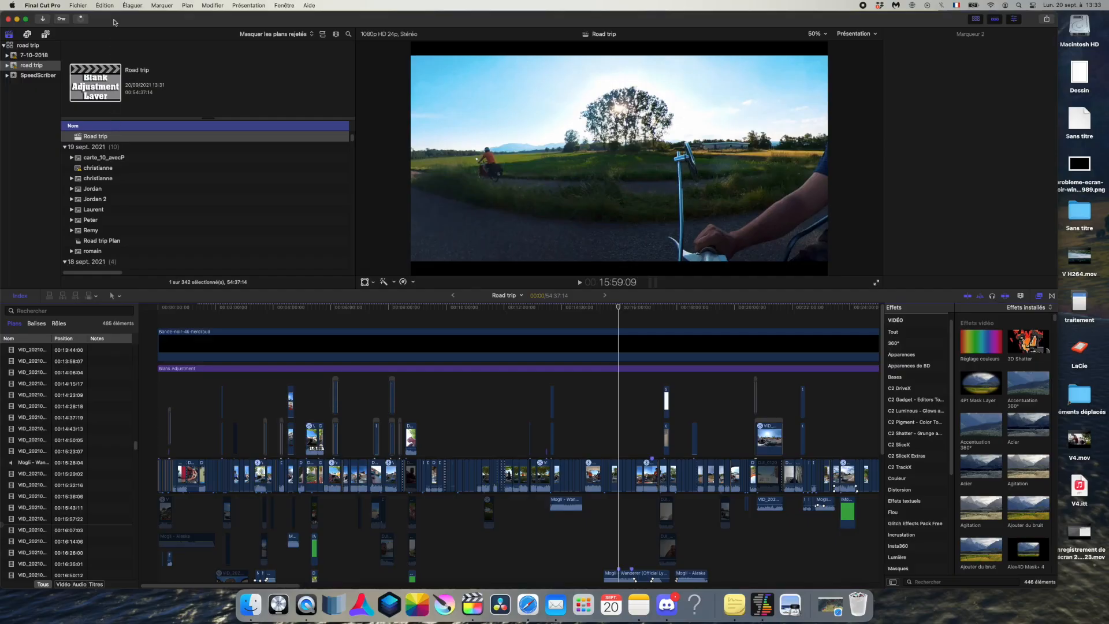
click(79, 4)
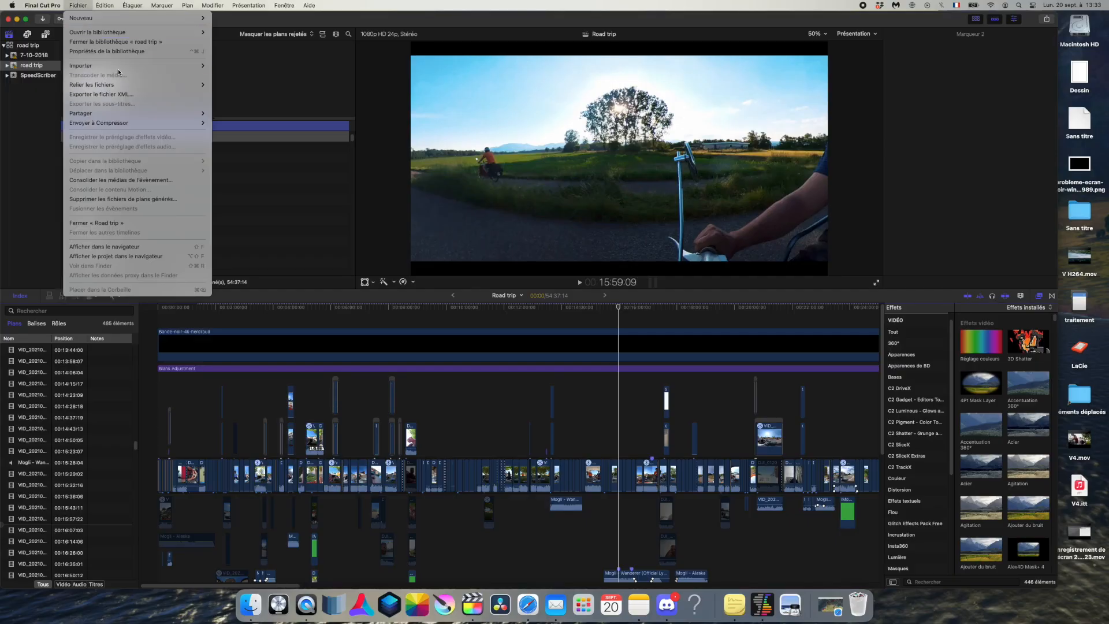
mouse_move(144, 65)
click(225, 103)
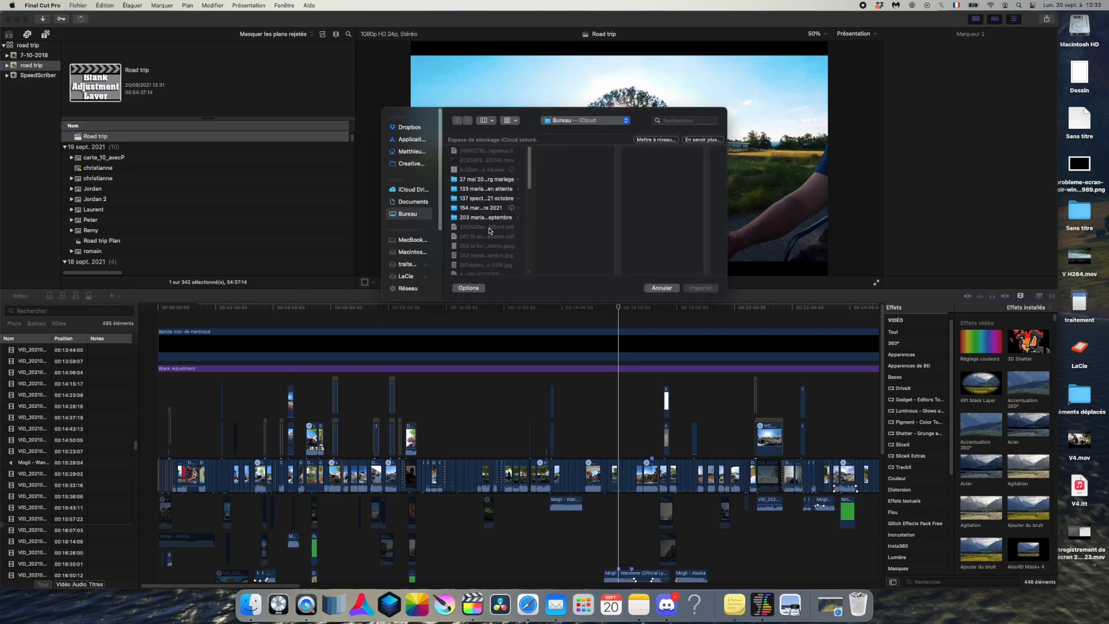
click(661, 288)
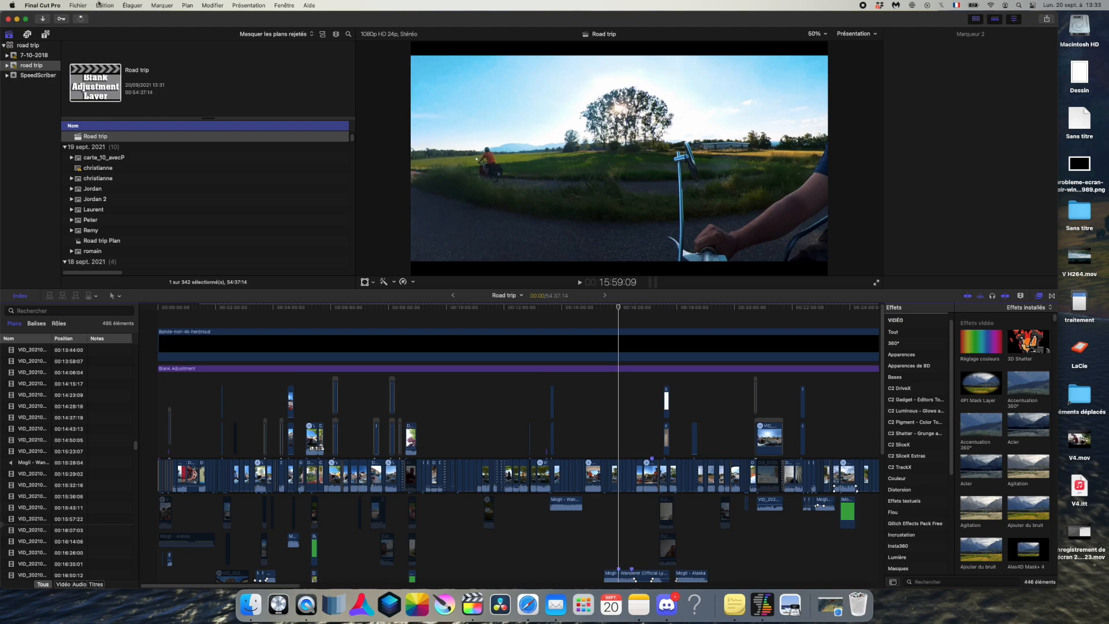
- In Final Cut Pro, start a closed-caption import for the Road trip project and choose V4.itt from the Desktop
click(77, 5)
mouse_move(110, 66)
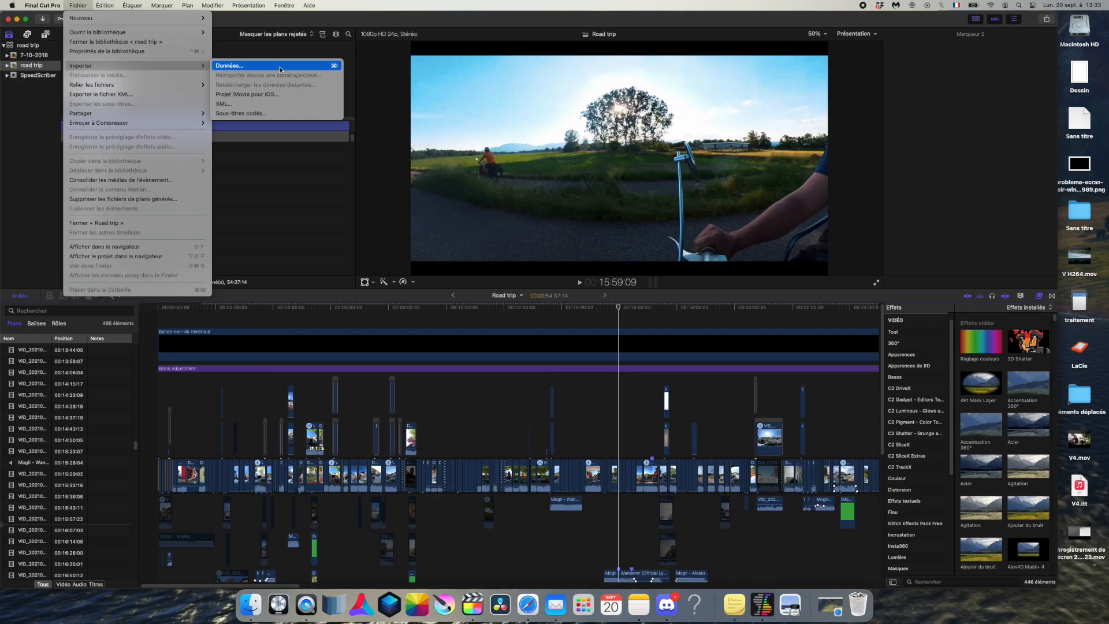
click(269, 114)
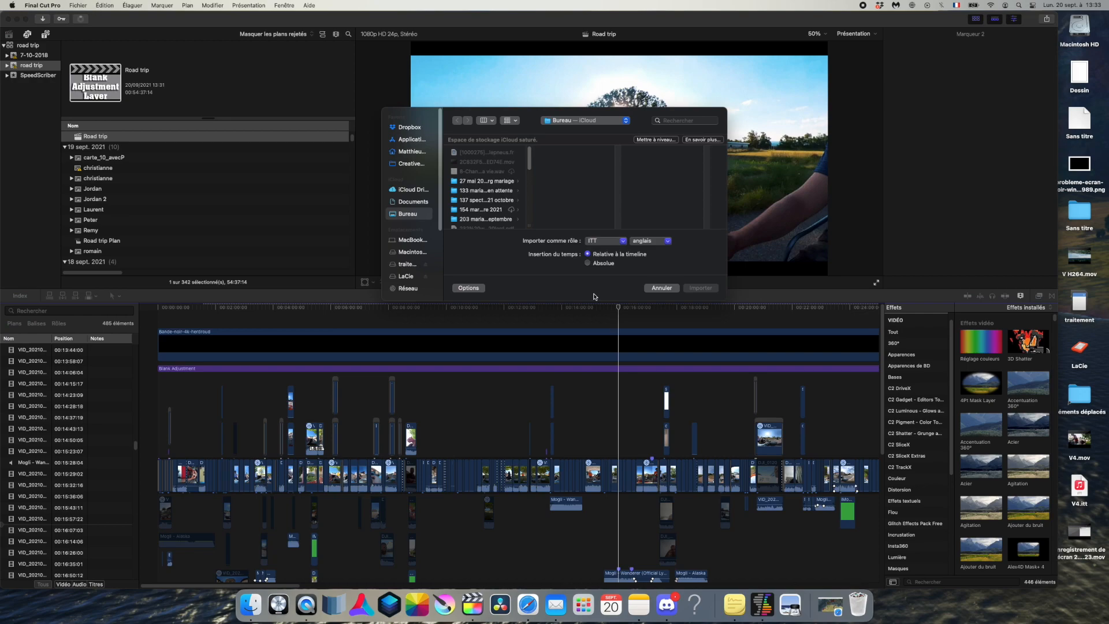
click(485, 192)
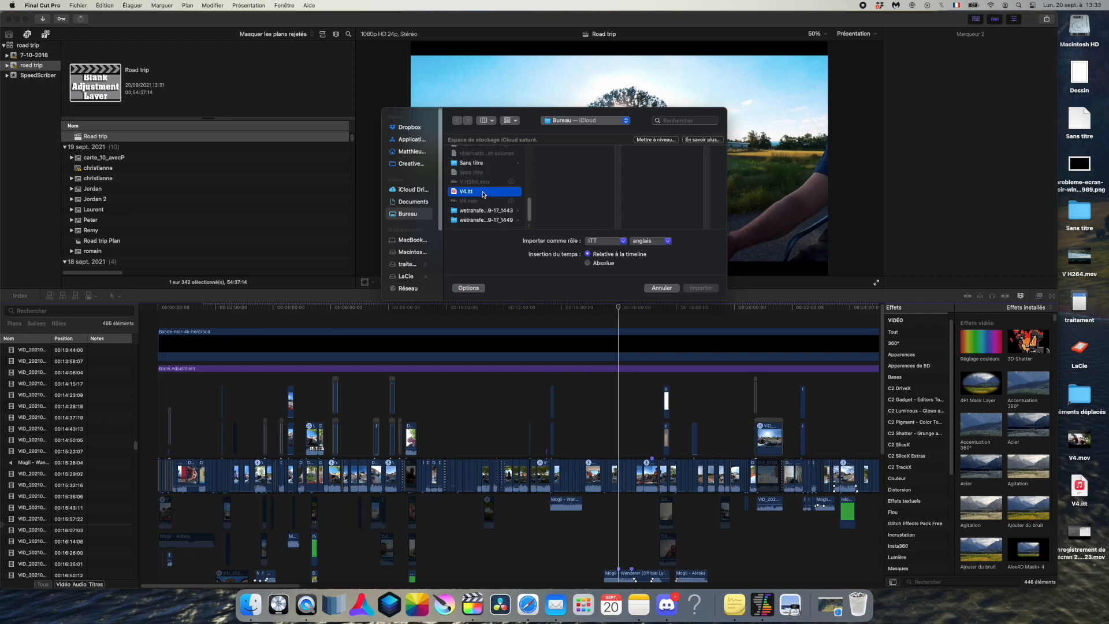
- Set the caption language to français (France) and import the captions into the Road trip timeline
click(664, 241)
mouse_move(661, 253)
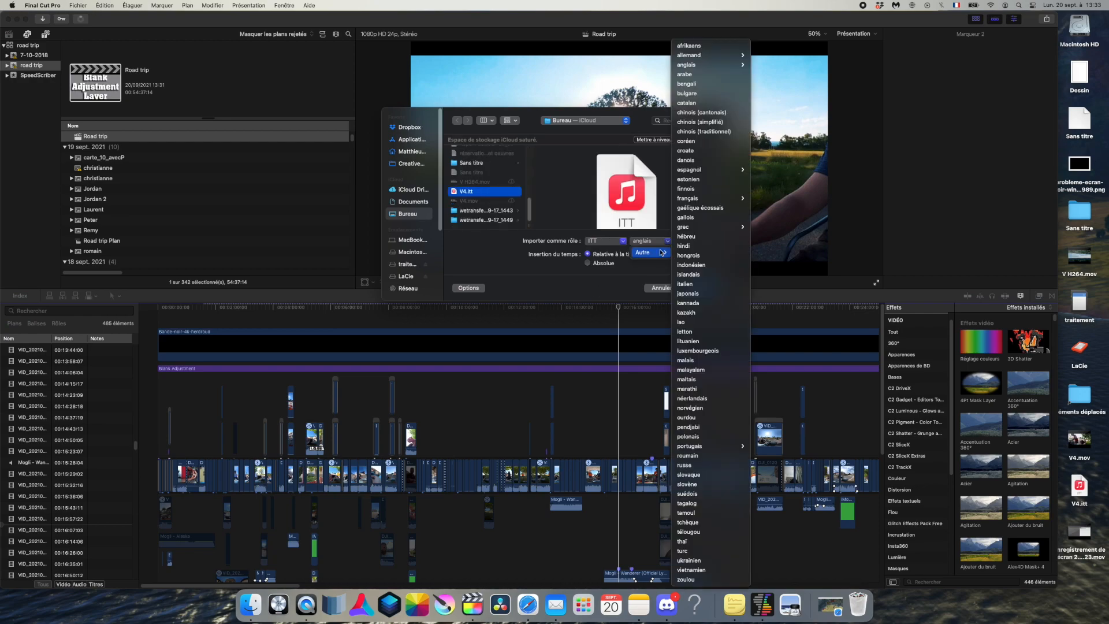
key(Down)
key(Down)
key(Down)
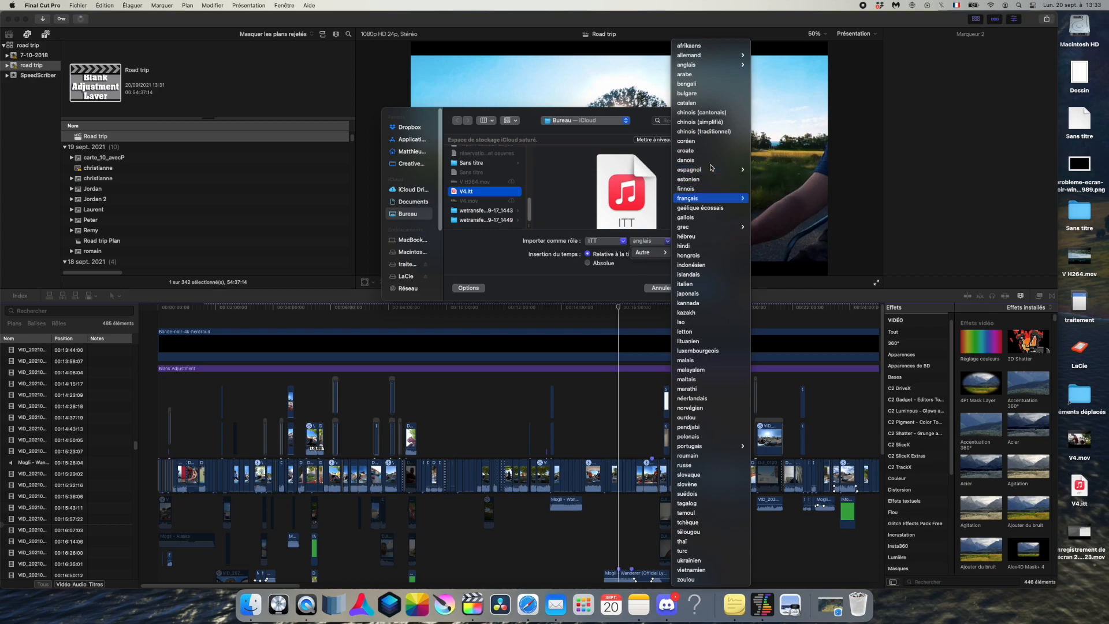
mouse_move(716, 198)
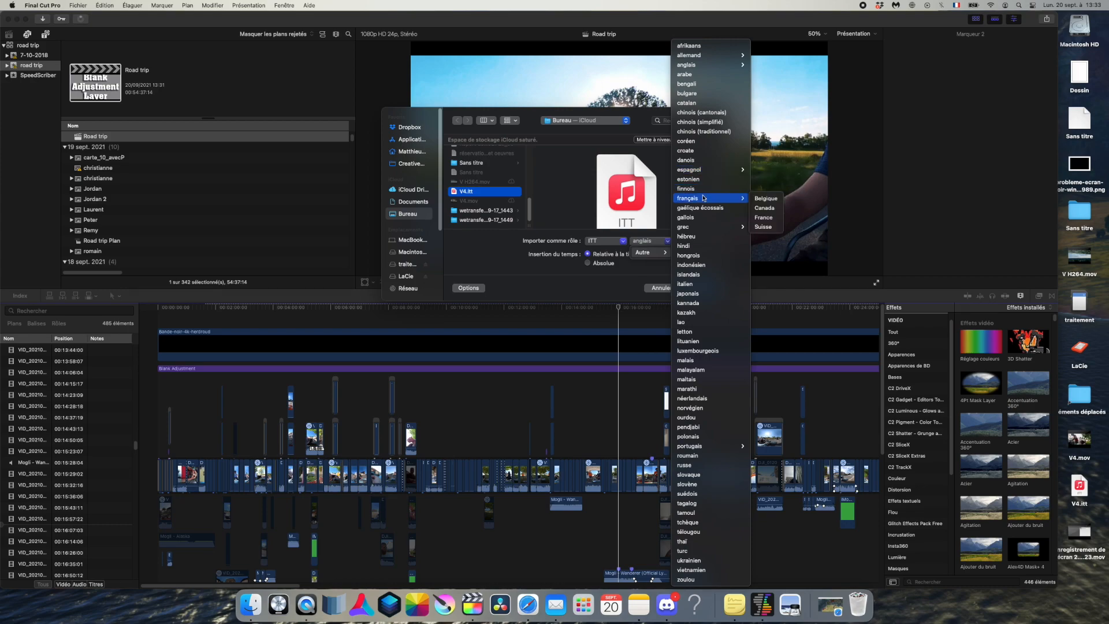
click(776, 217)
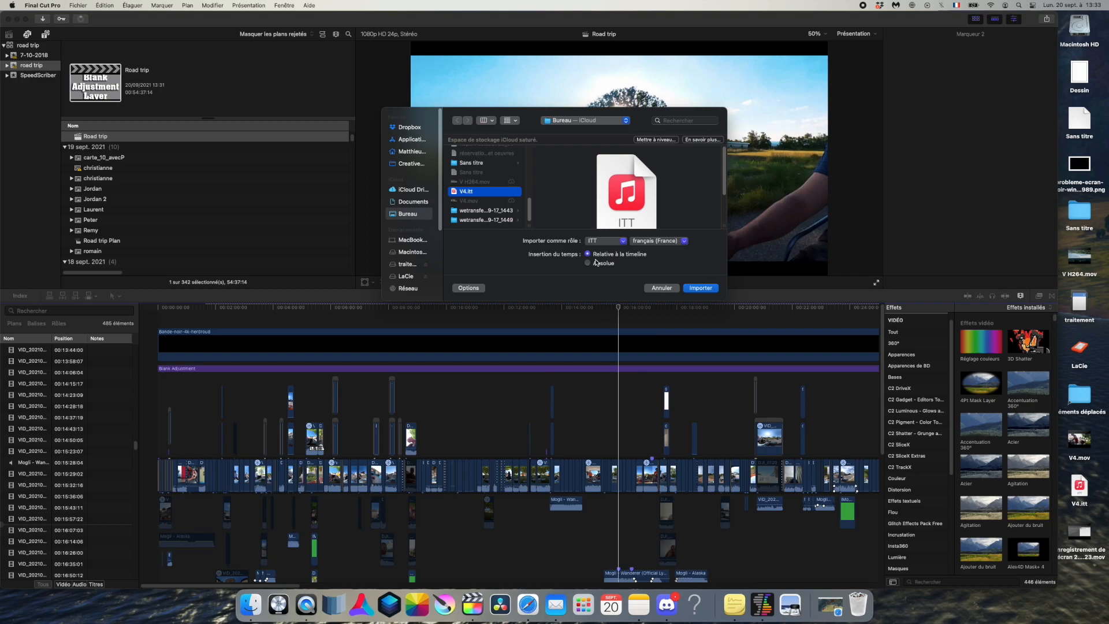
click(718, 288)
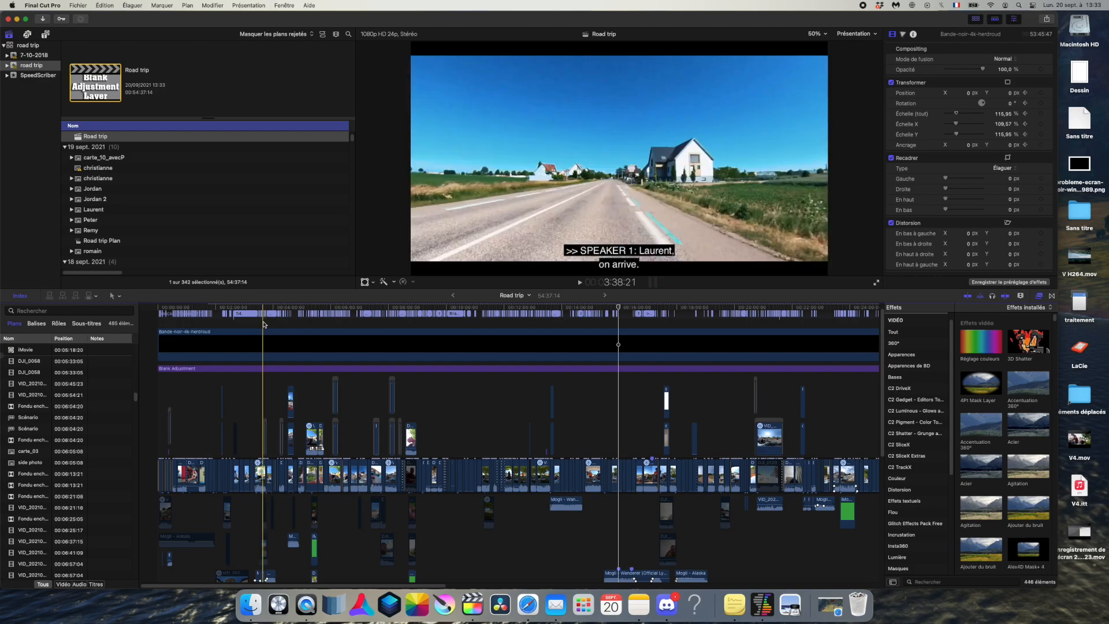
scroll(263, 325, up, 1)
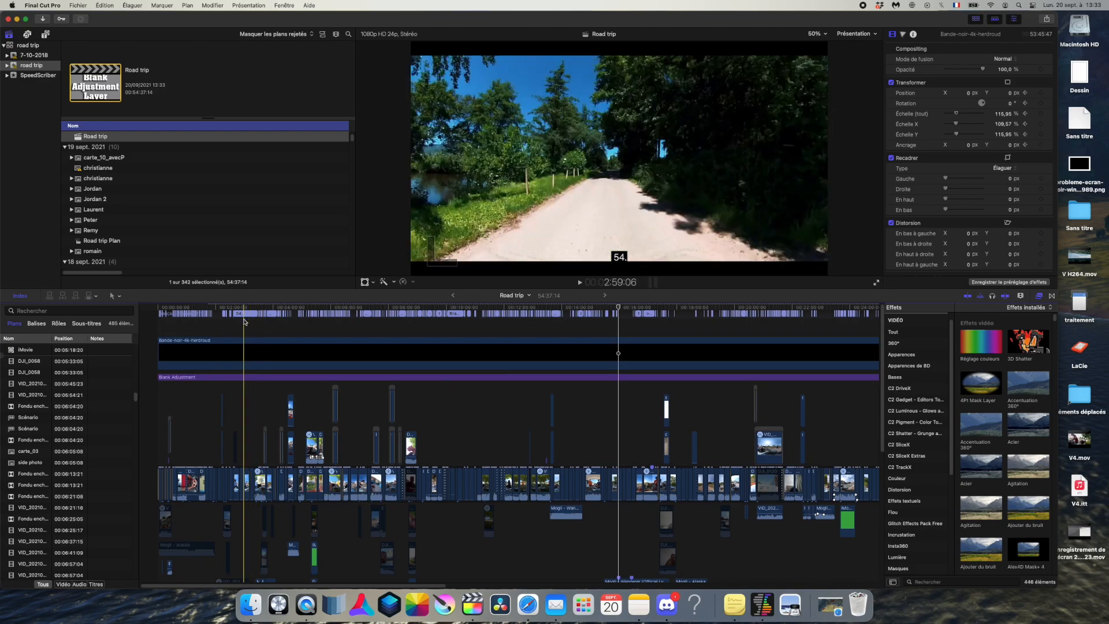
- List the Road trip captions in the timeline index and view the text of the caption starting at 00:01:14:02
click(244, 322)
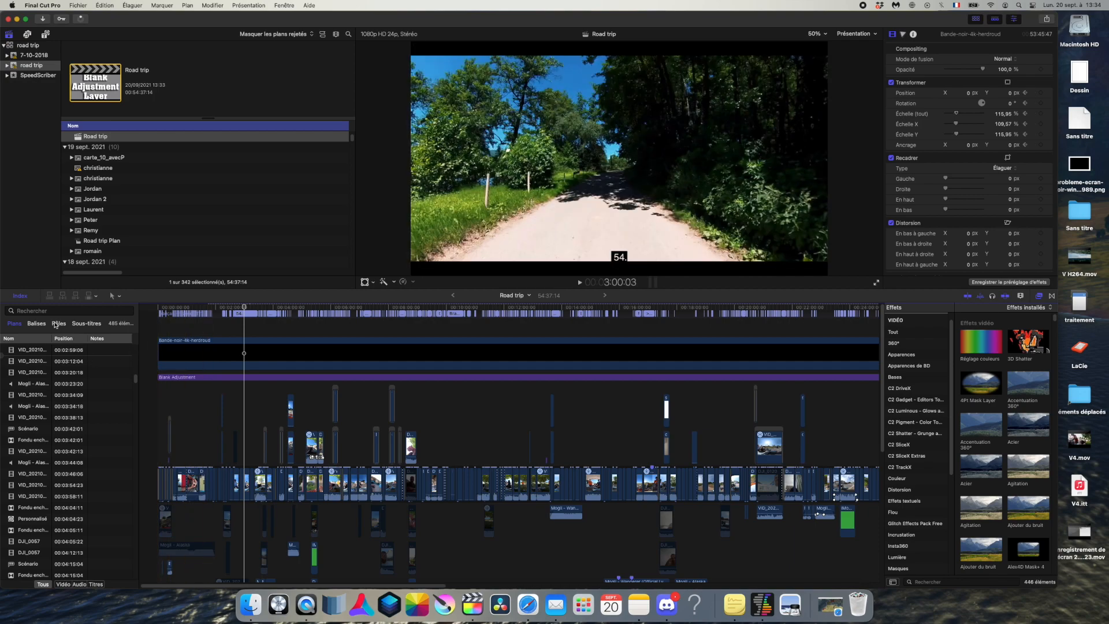
click(84, 324)
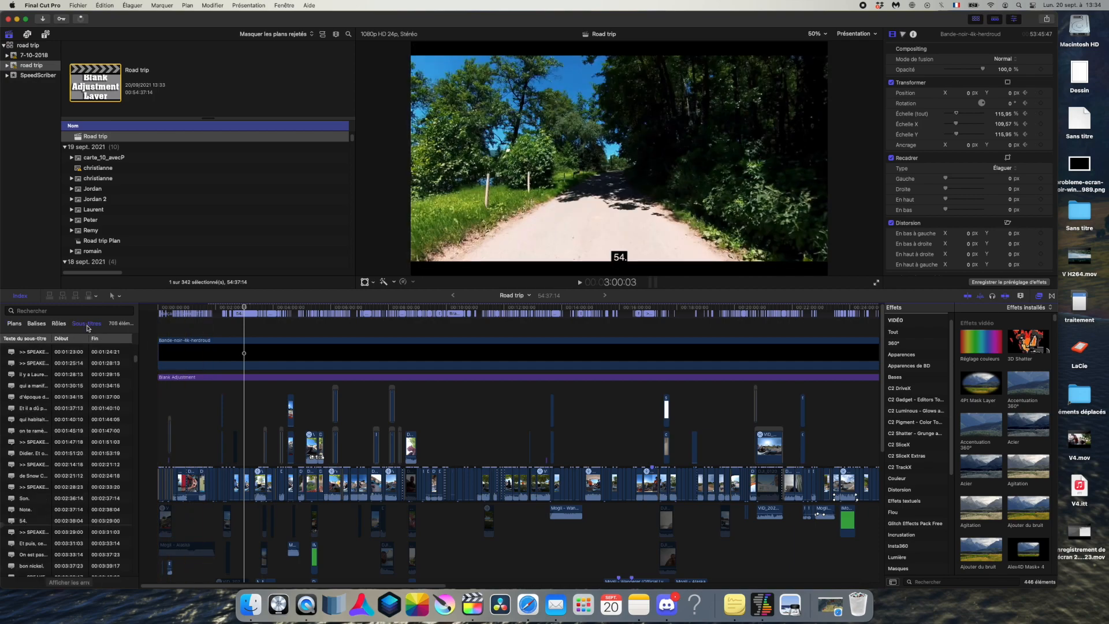
click(40, 354)
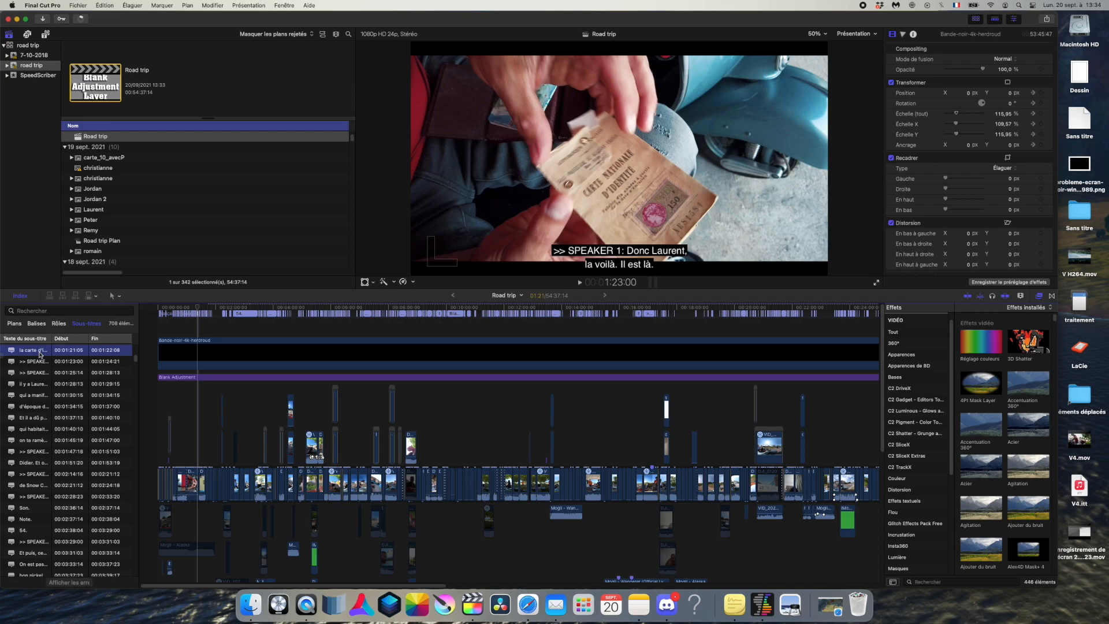
double_click(41, 354)
click(38, 351)
scroll(52, 358, up, 3)
double_click(72, 361)
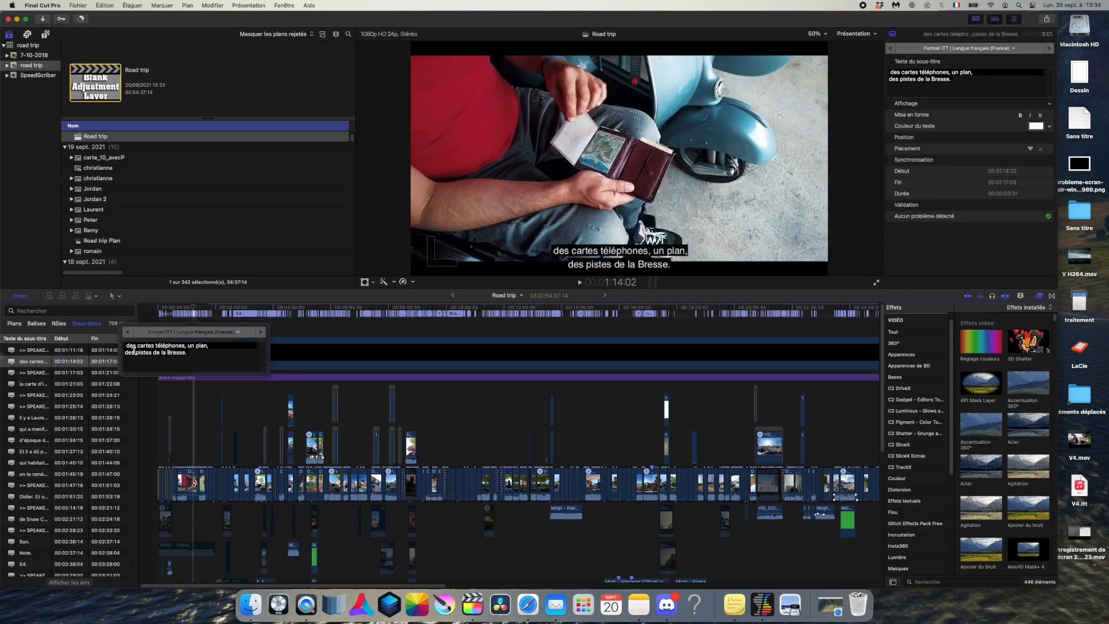
key(Escape)
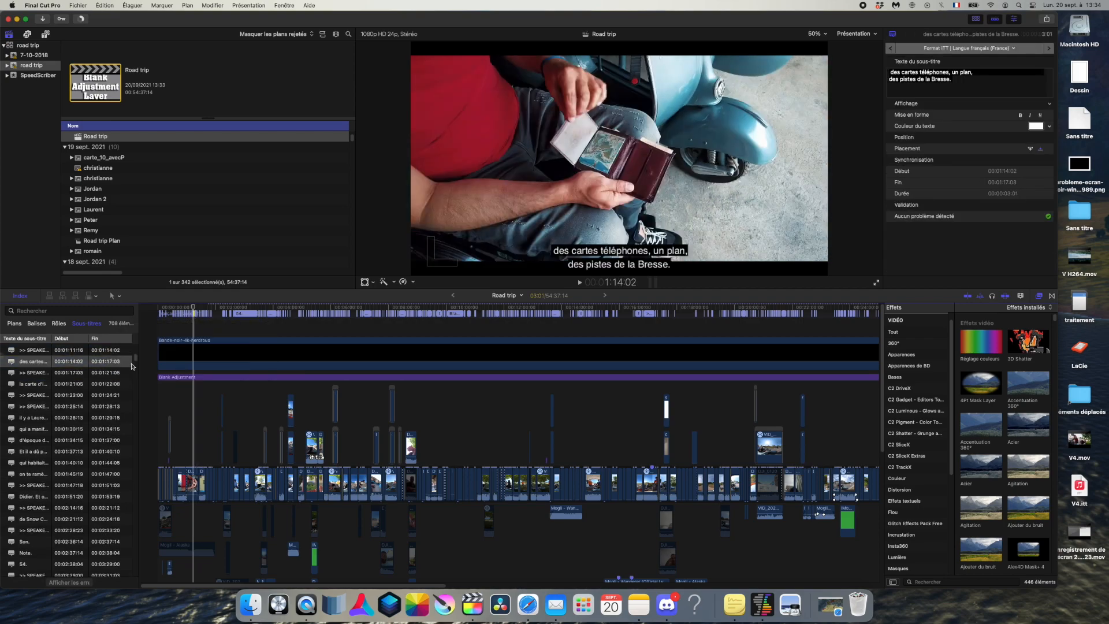
- Delete the speaker label from the first caption, starting at 00:00:02:22
scroll(76, 347, up, 5)
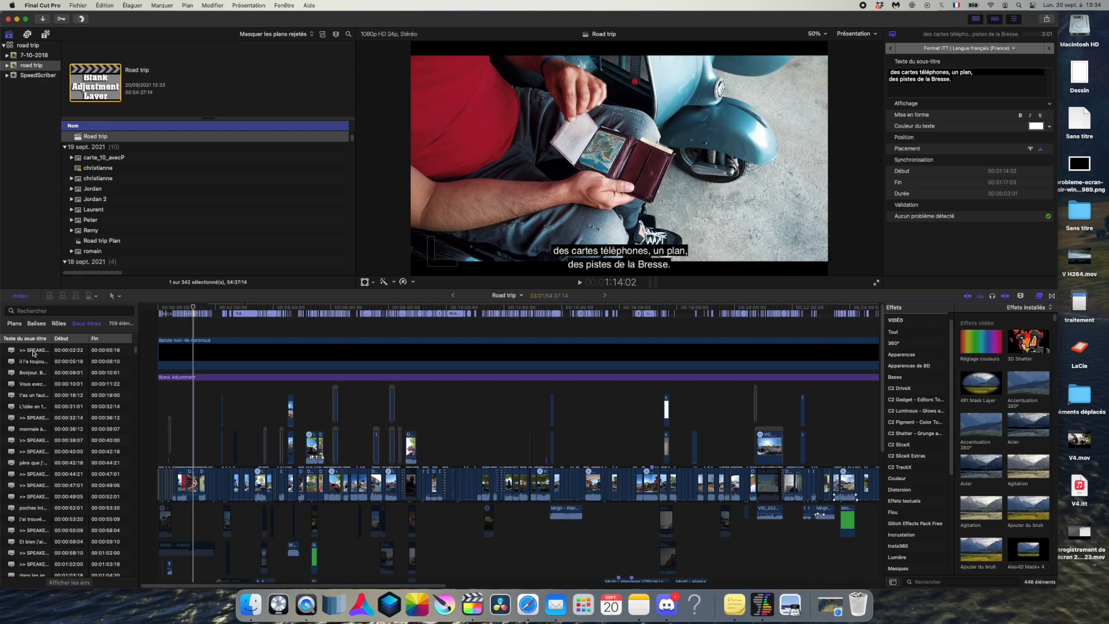
double_click(31, 354)
drag(133, 345, 74, 346)
key(BackSpace)
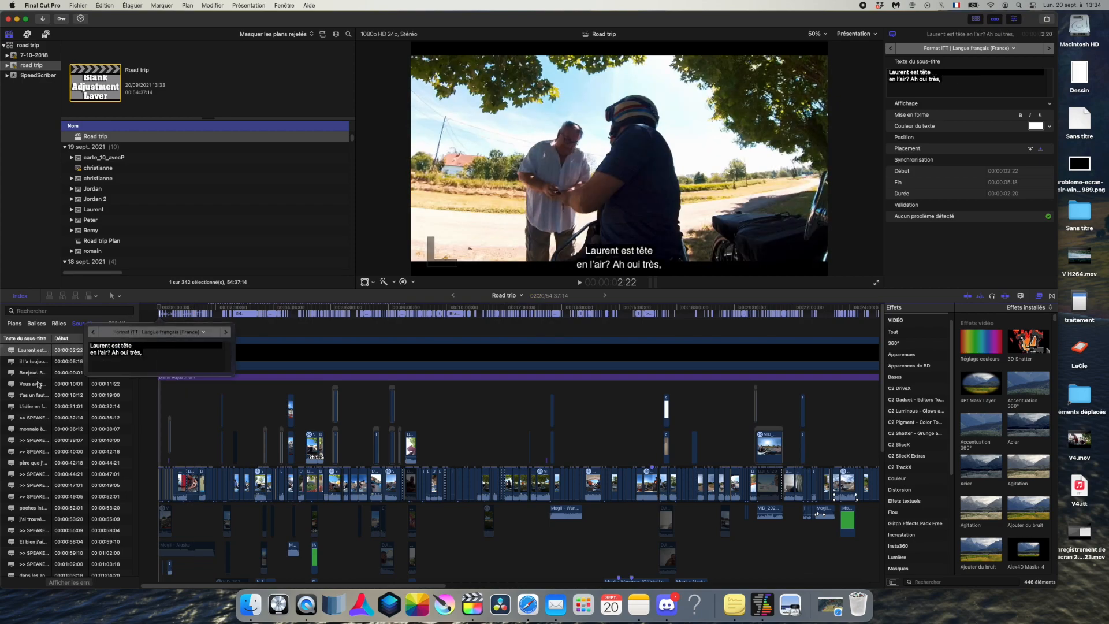
- Delete the ">> SPEAKER 2:" label from the caption at 00:00:32:14 and ">> SPEAKER 1:" from the caption at 00:00:38:07
click(34, 417)
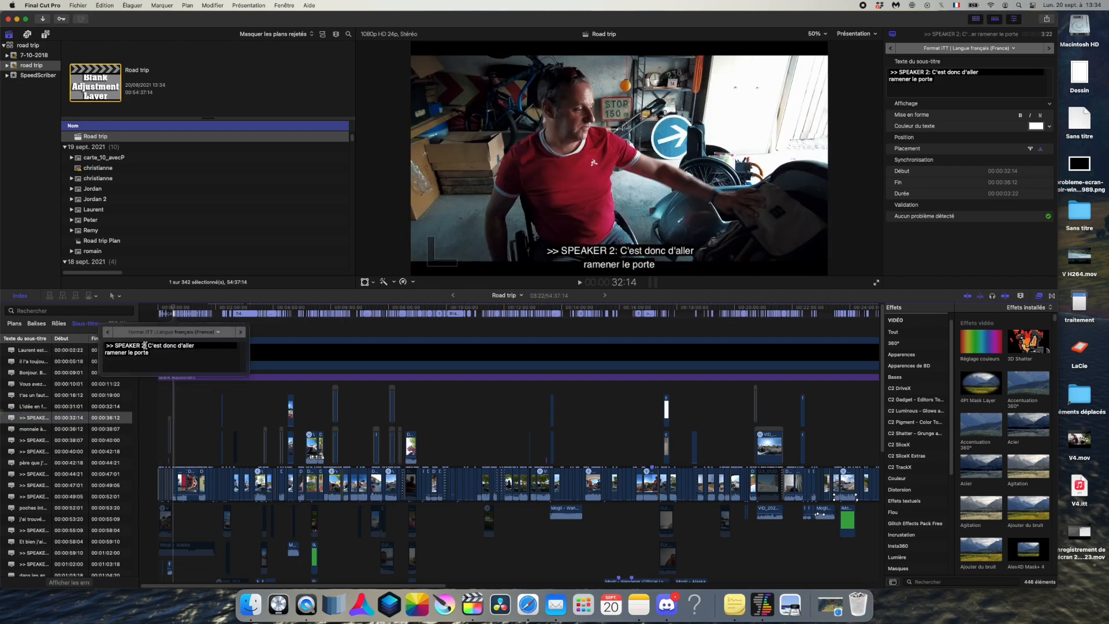
click(148, 345)
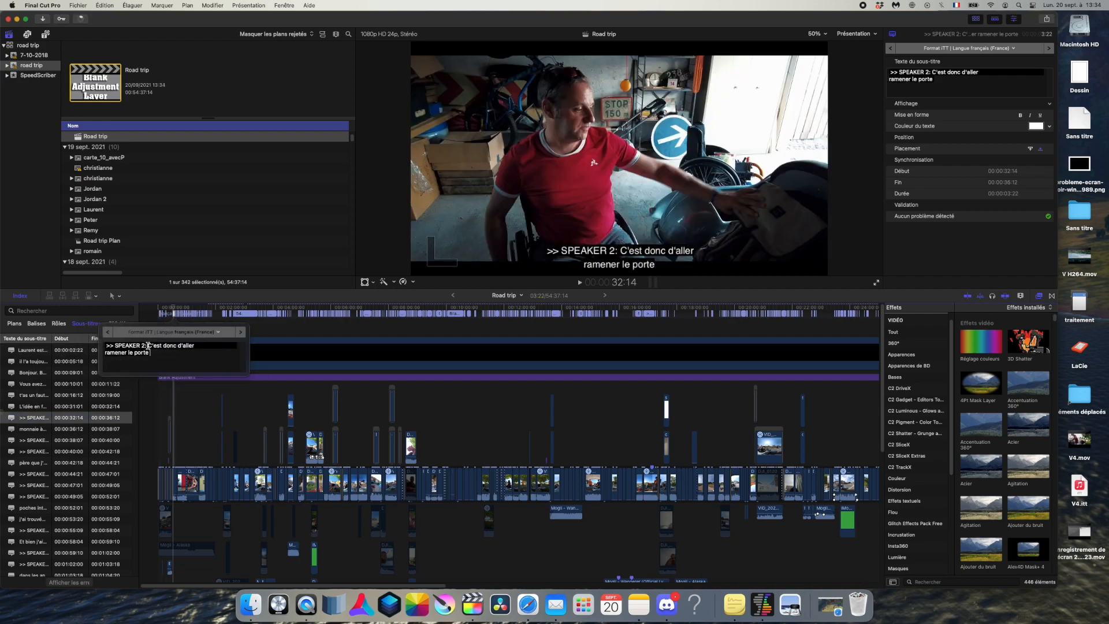
click(41, 439)
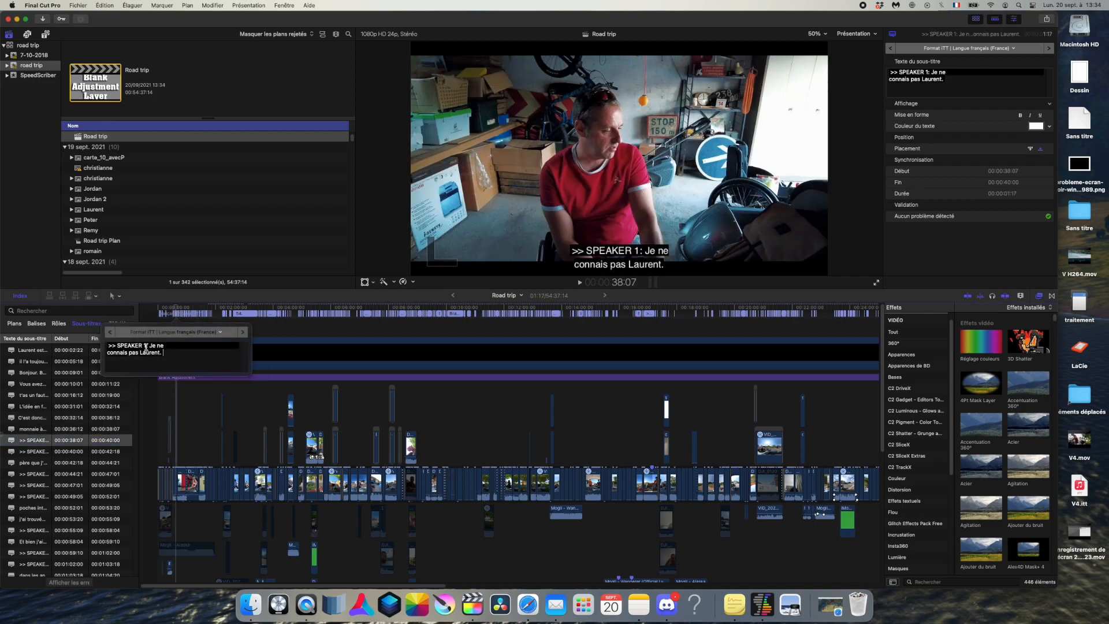
drag(149, 346, 107, 345)
key(BackSpace)
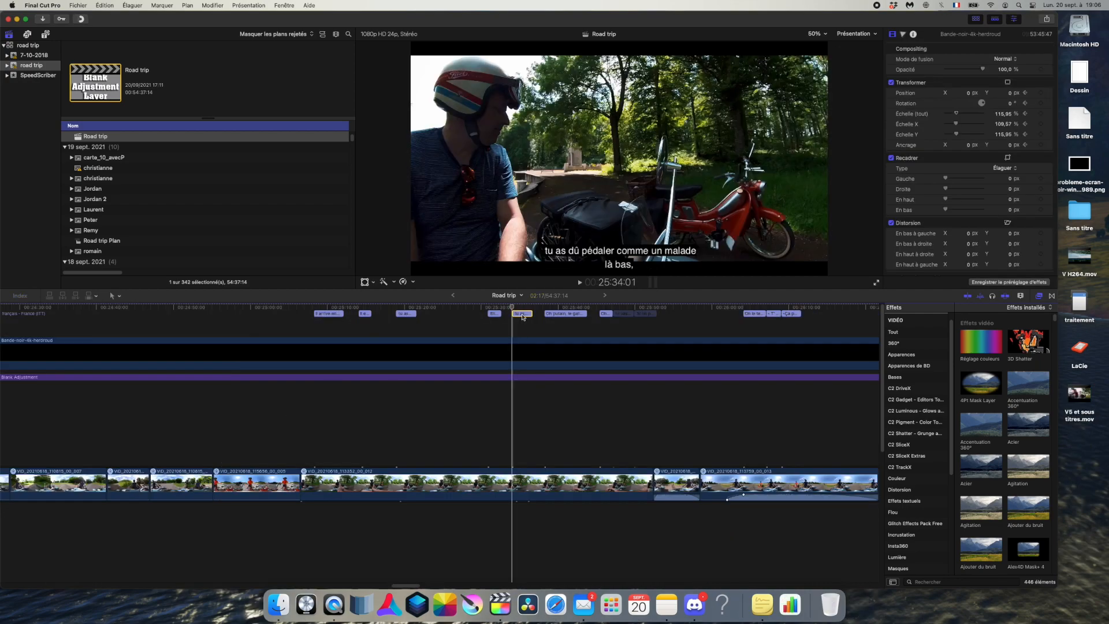
- View the text of the "tu as dû pédaler comme un malade là bas," caption in its editor and close it
double_click(523, 316)
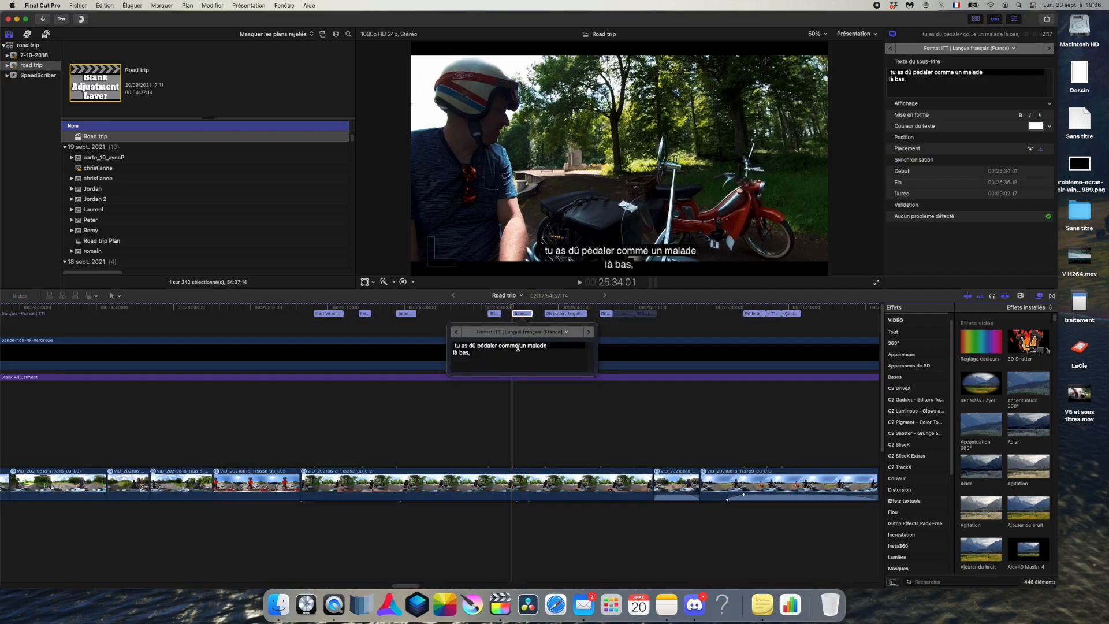
key(Escape)
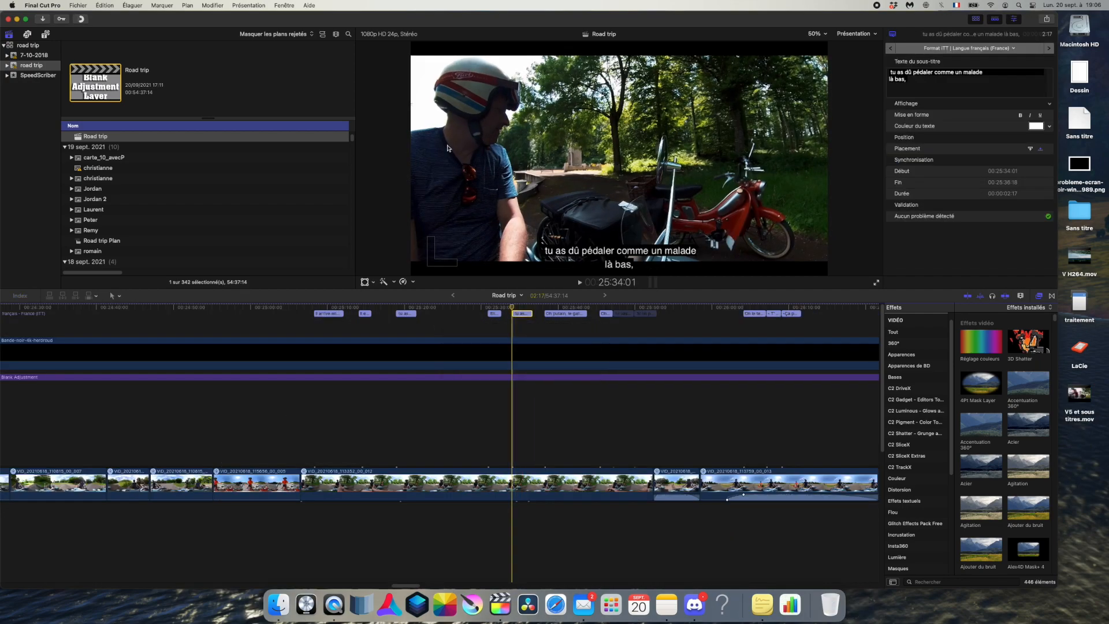
- Start a file export of the Road trip project and show its role settings
click(84, 5)
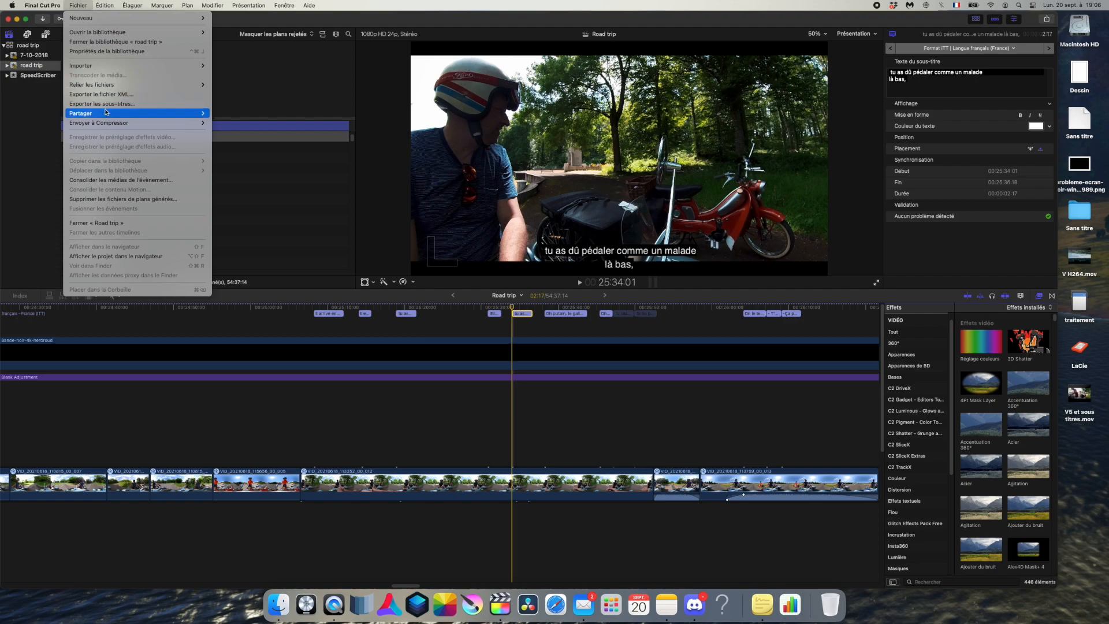
mouse_move(108, 113)
click(253, 124)
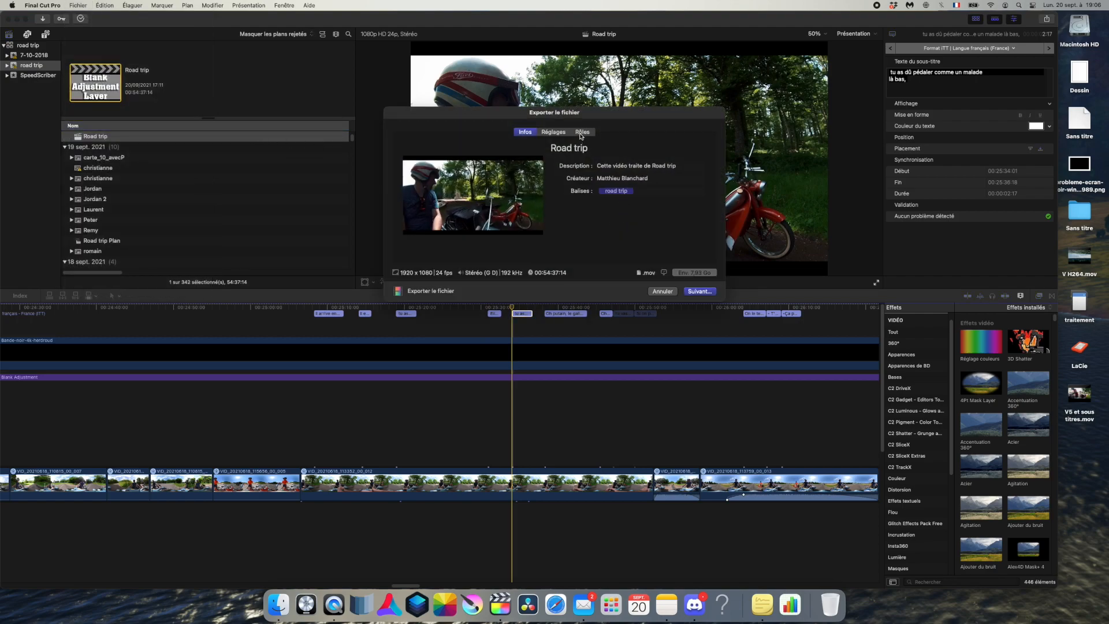
click(582, 134)
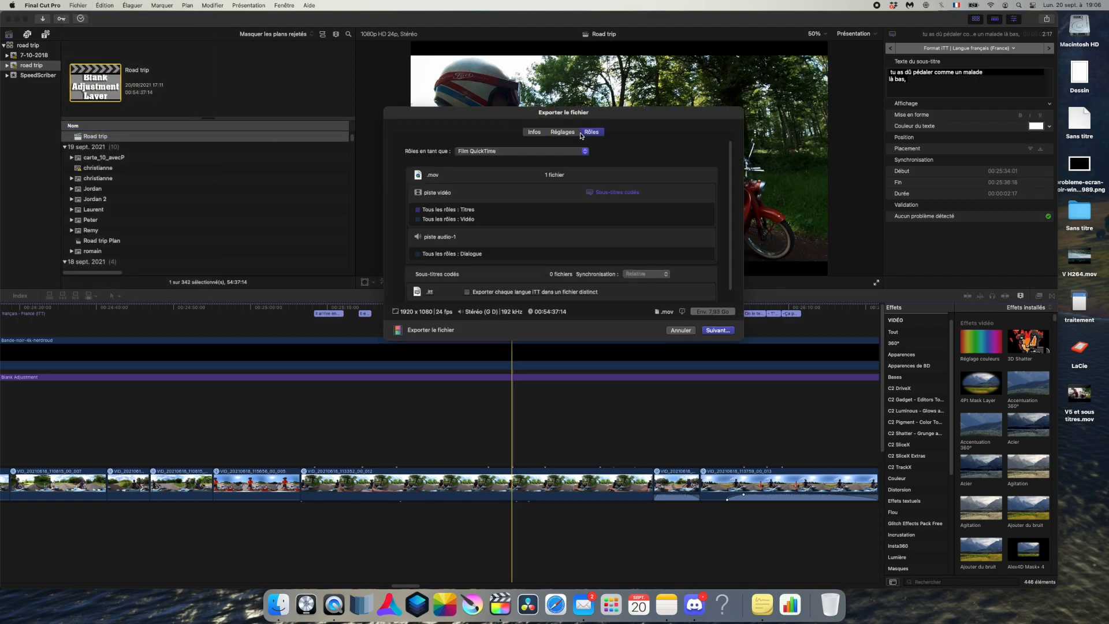
- Set the burned-in captions of the QuickTime movie export to français - France (ITT)
click(618, 193)
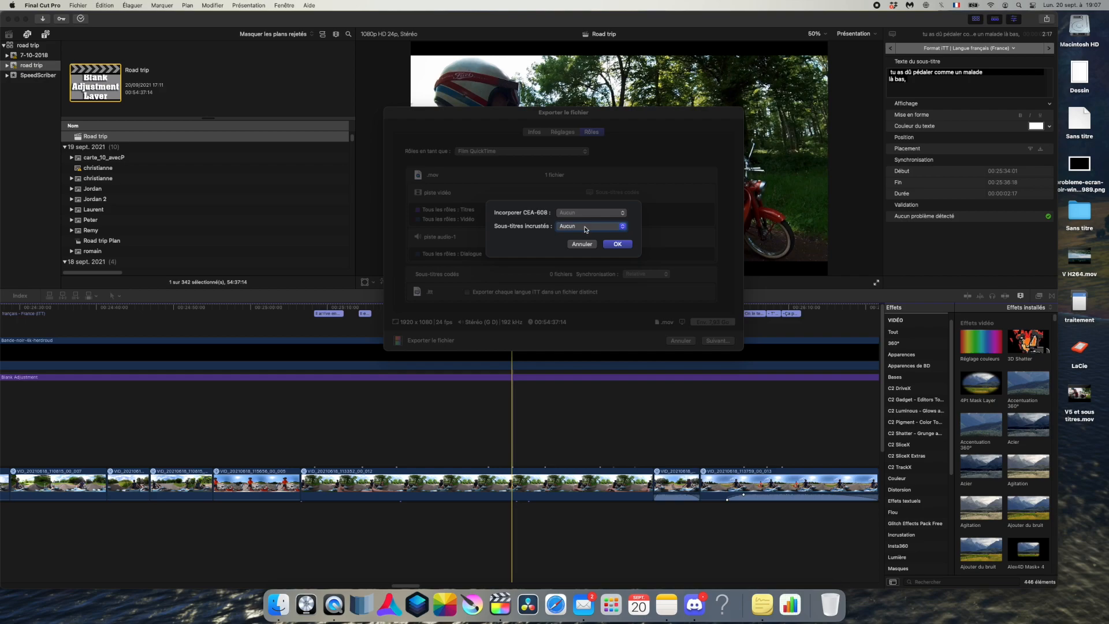
click(582, 243)
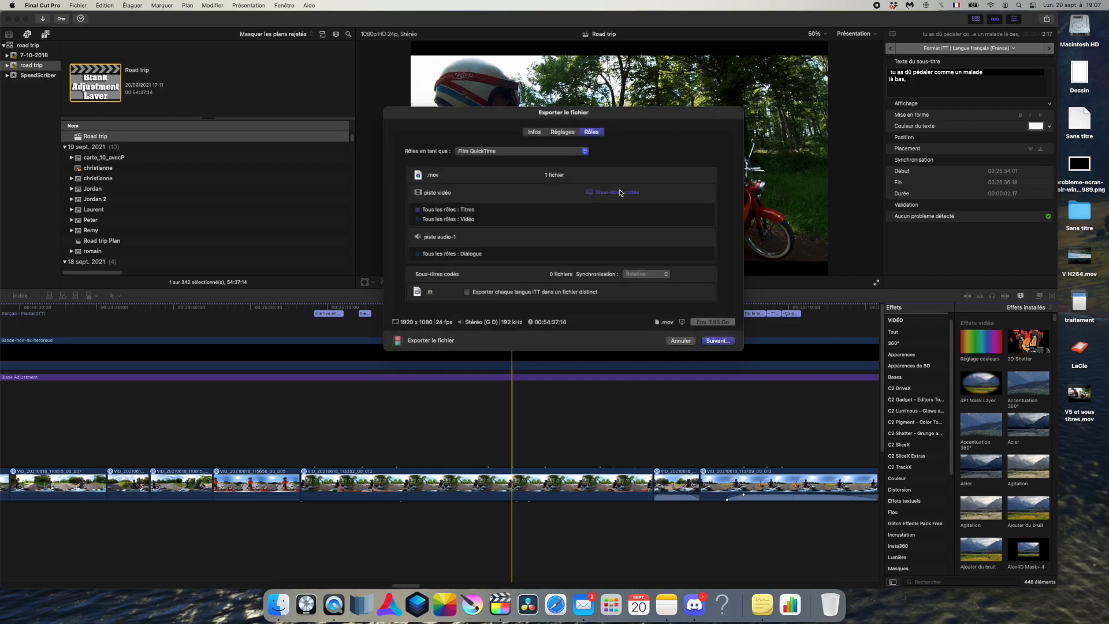
click(601, 192)
click(597, 226)
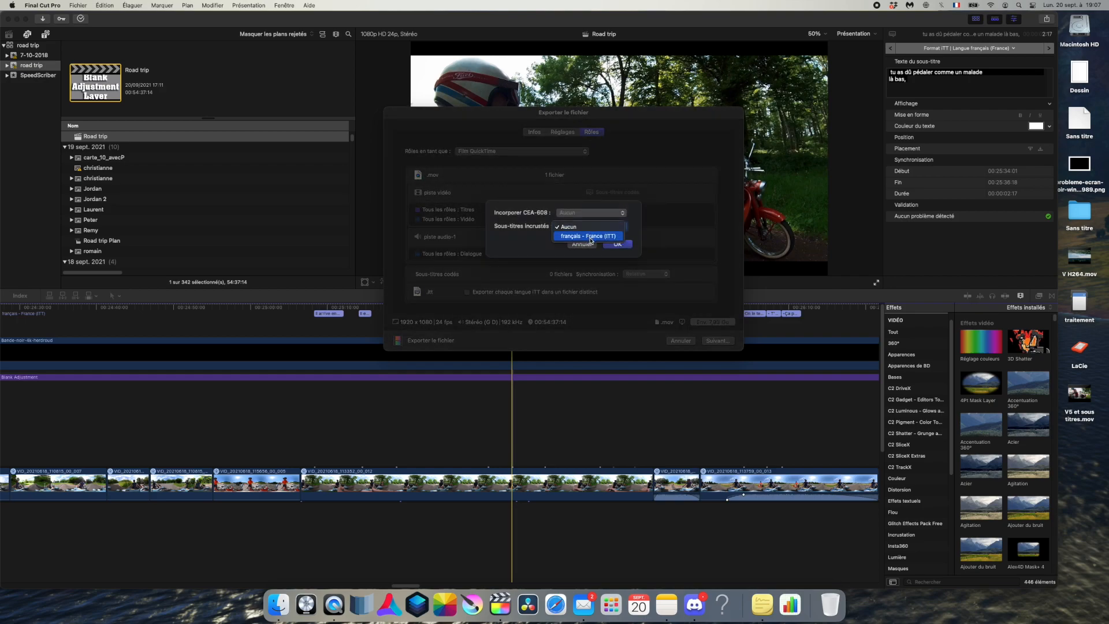
click(591, 237)
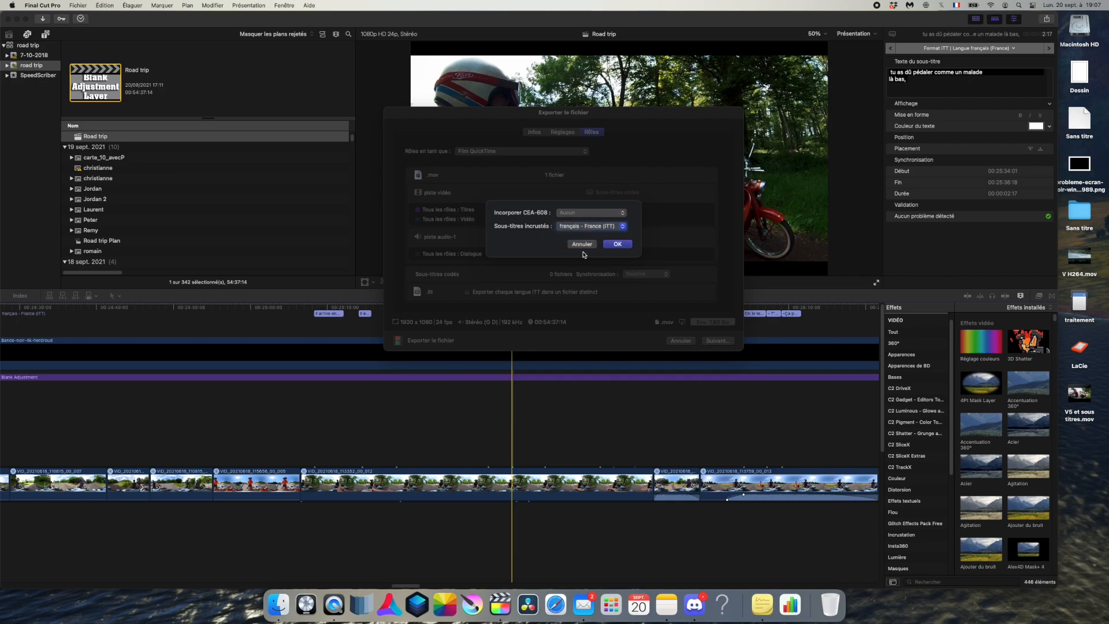
click(607, 244)
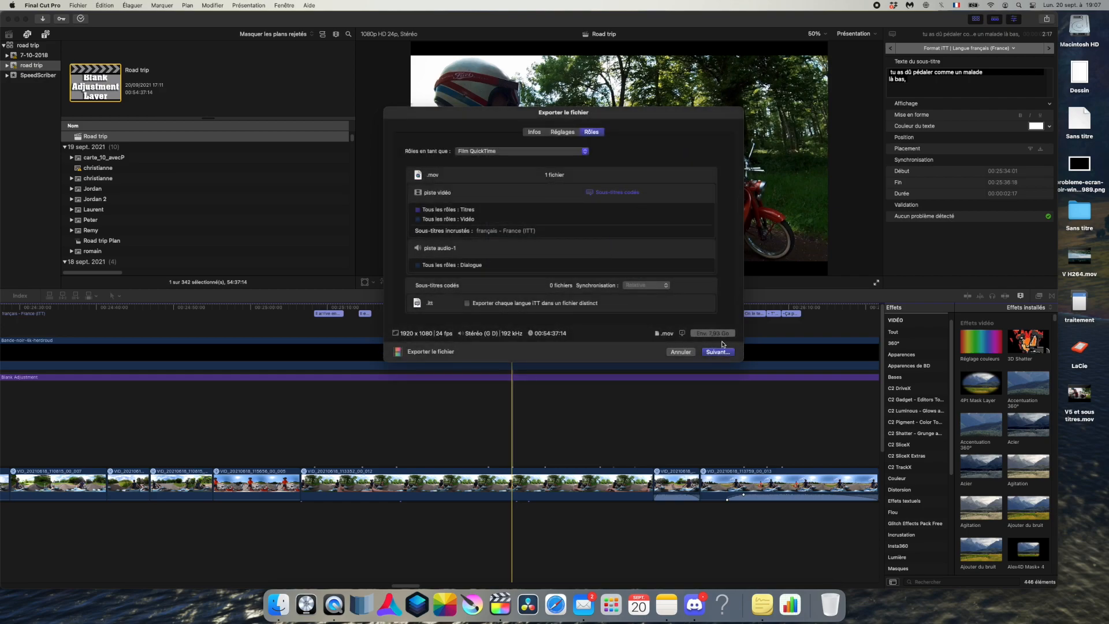
click(628, 193)
click(604, 232)
click(589, 220)
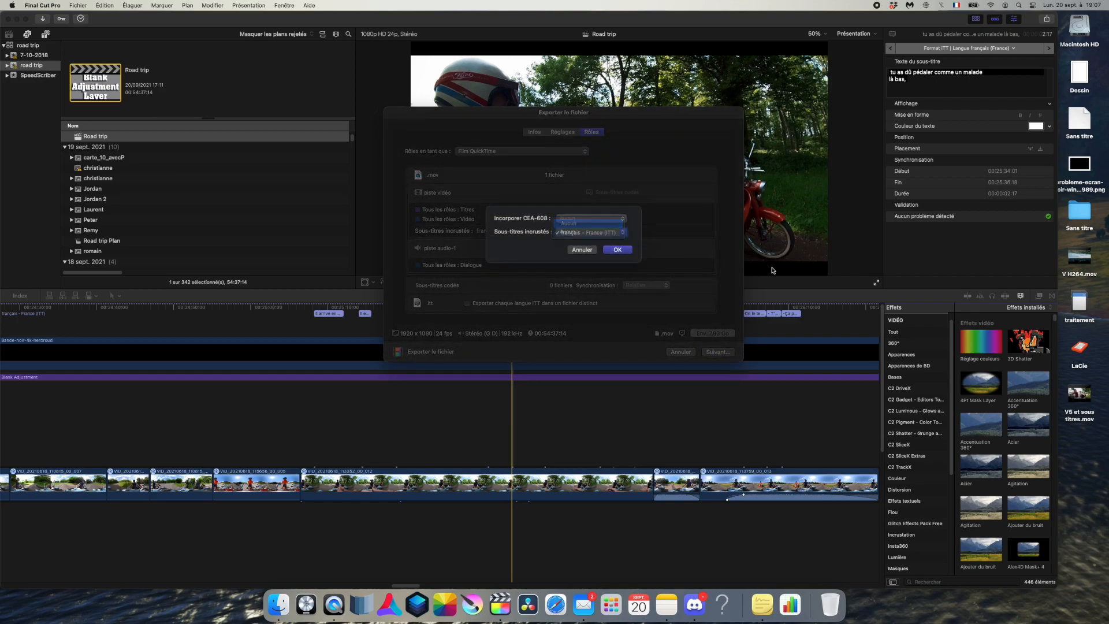
click(575, 250)
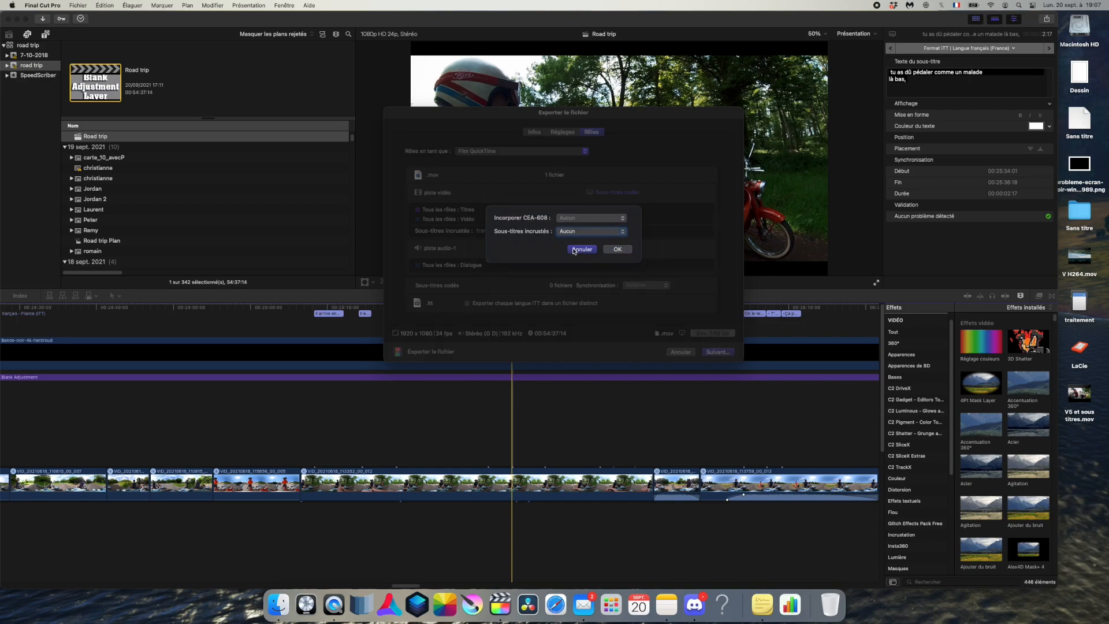
- Open the exported movie V5 et sous titres.mov from the Desktop in QuickTime Player, check its opening captions, and close it
click(1085, 400)
double_click(1091, 403)
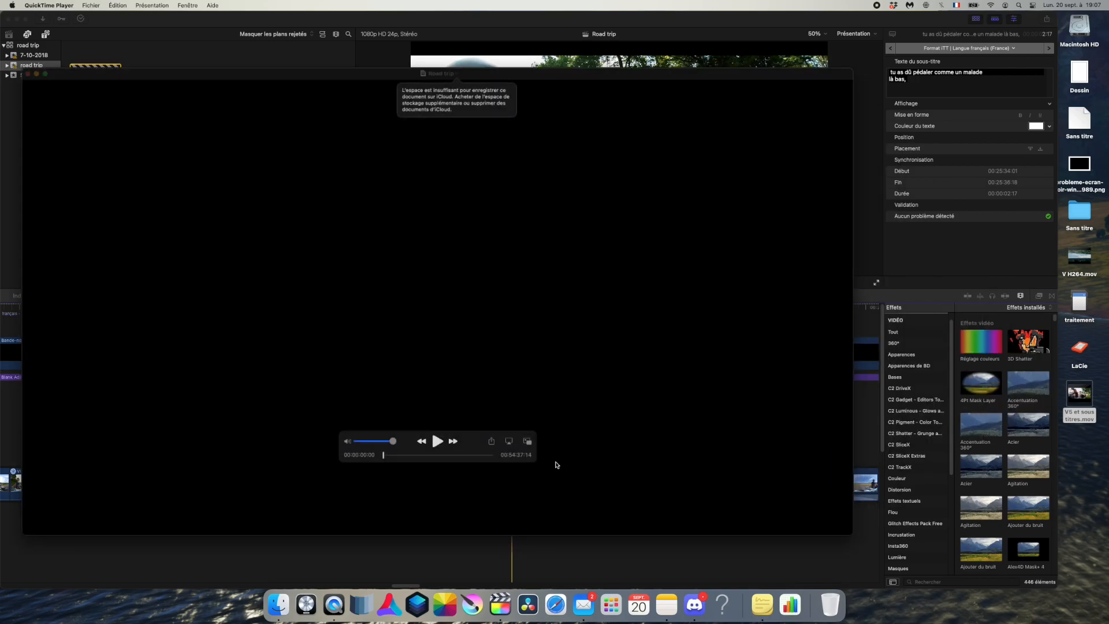
click(392, 456)
drag(391, 457, 382, 459)
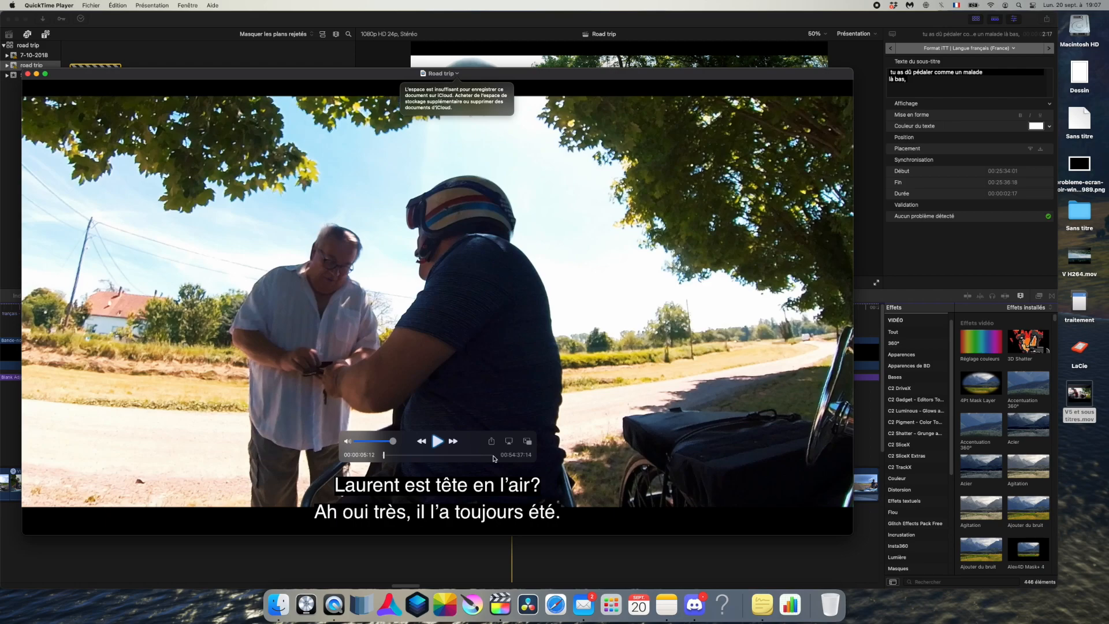
click(26, 73)
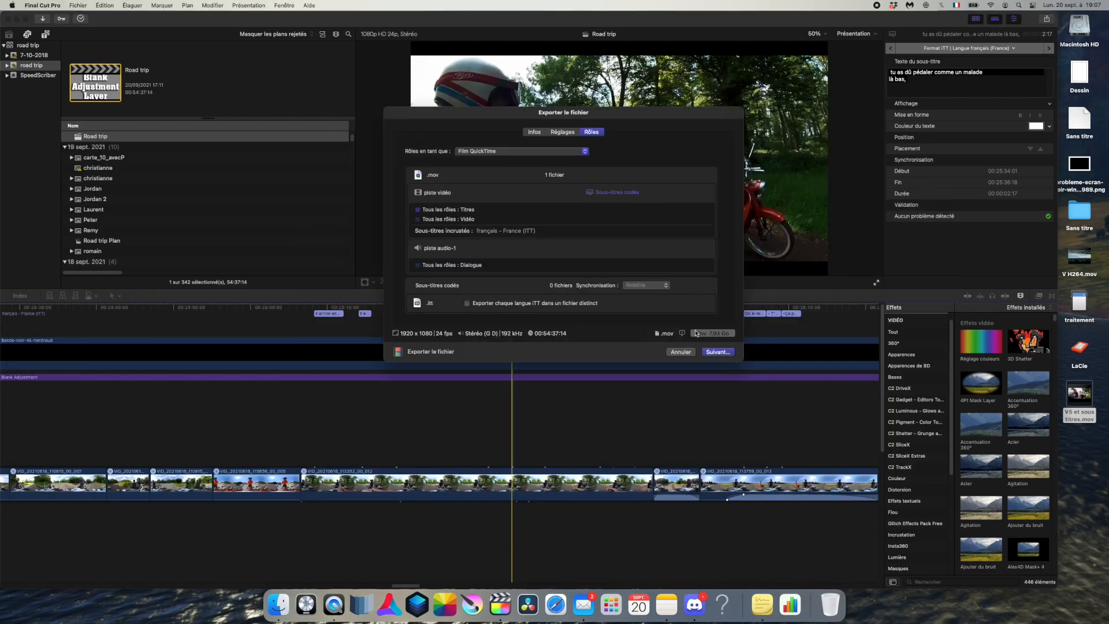
- Open V5 et sous titres.mov in VLC to check its captions, close it, and return to the Final Cut Pro export settings
click(1079, 407)
right_click(1078, 407)
mouse_move(982, 395)
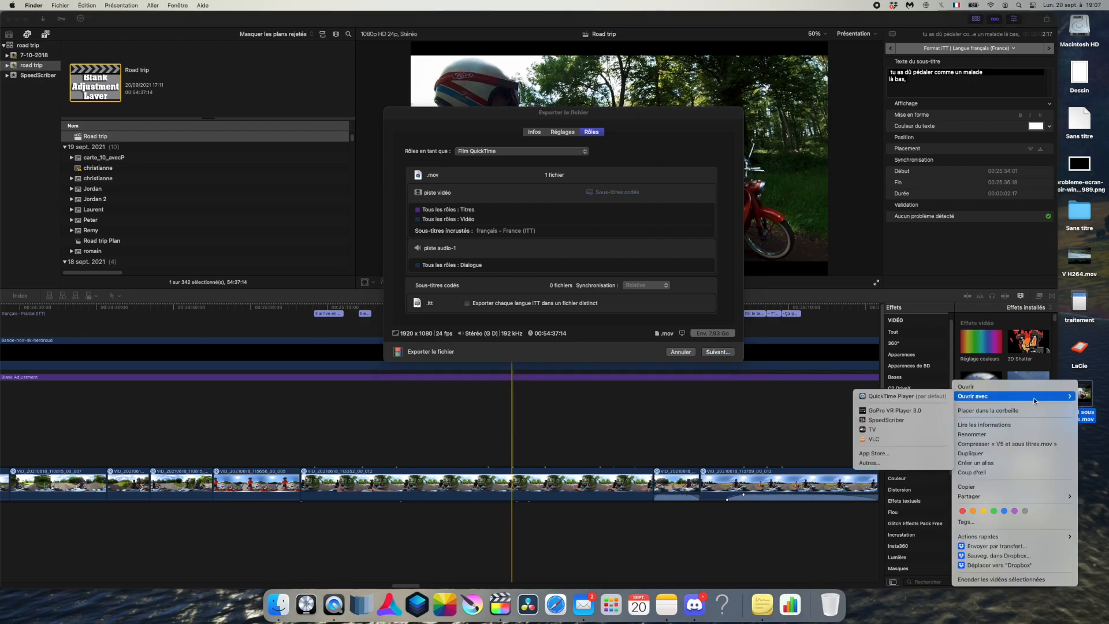
click(872, 440)
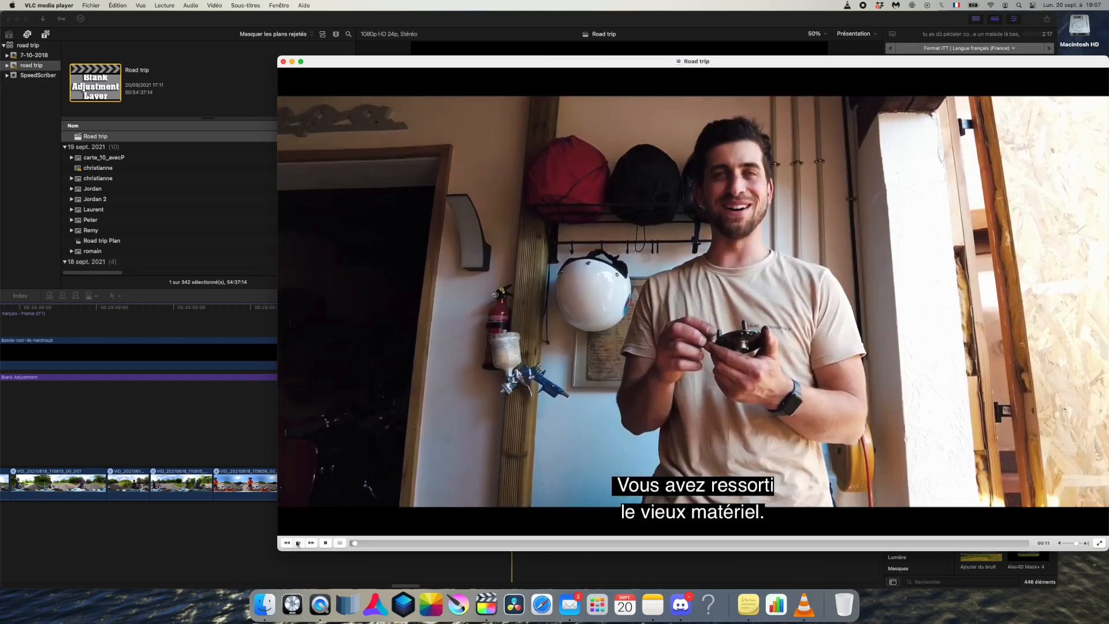
click(283, 61)
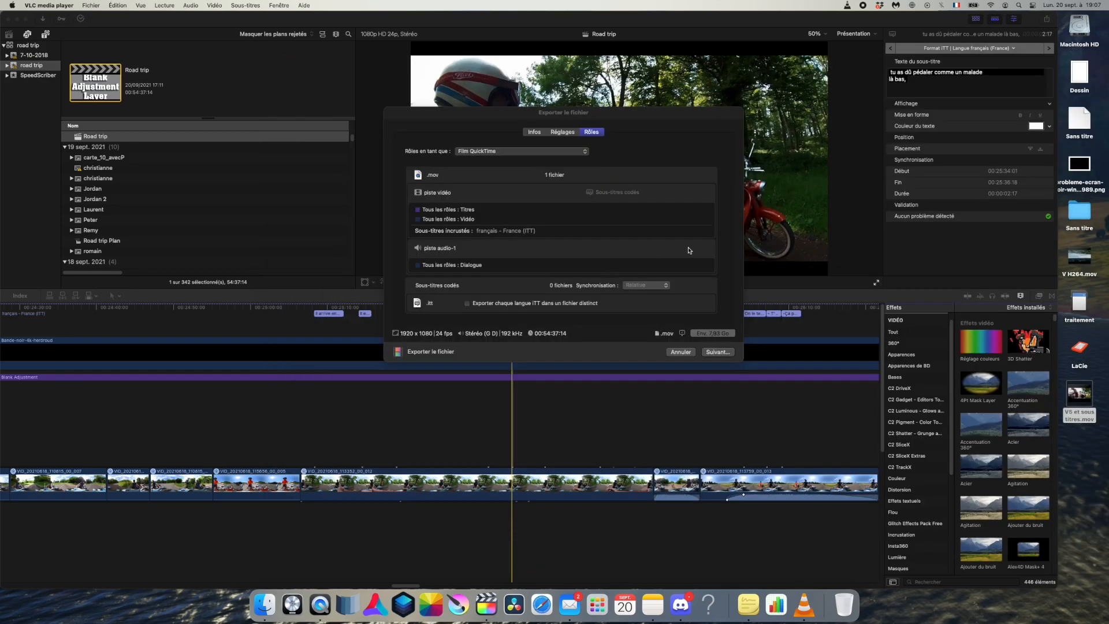
click(724, 253)
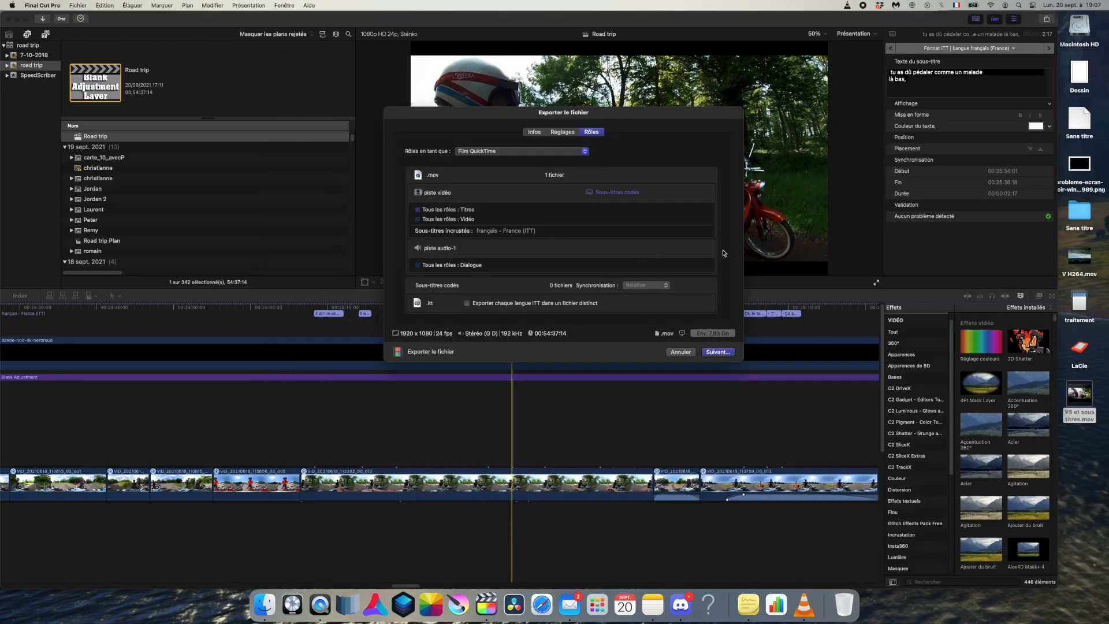
- Enable exporting each ITT language as a separate file, keeping français - France (ITT) for the burned-in captions
click(467, 304)
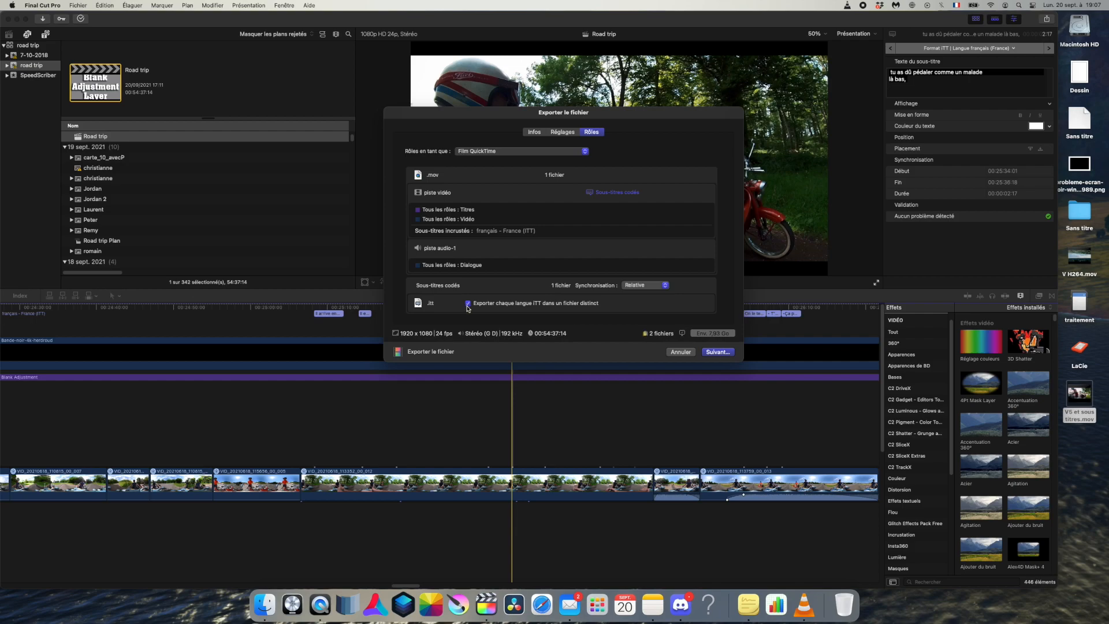
click(605, 192)
click(617, 250)
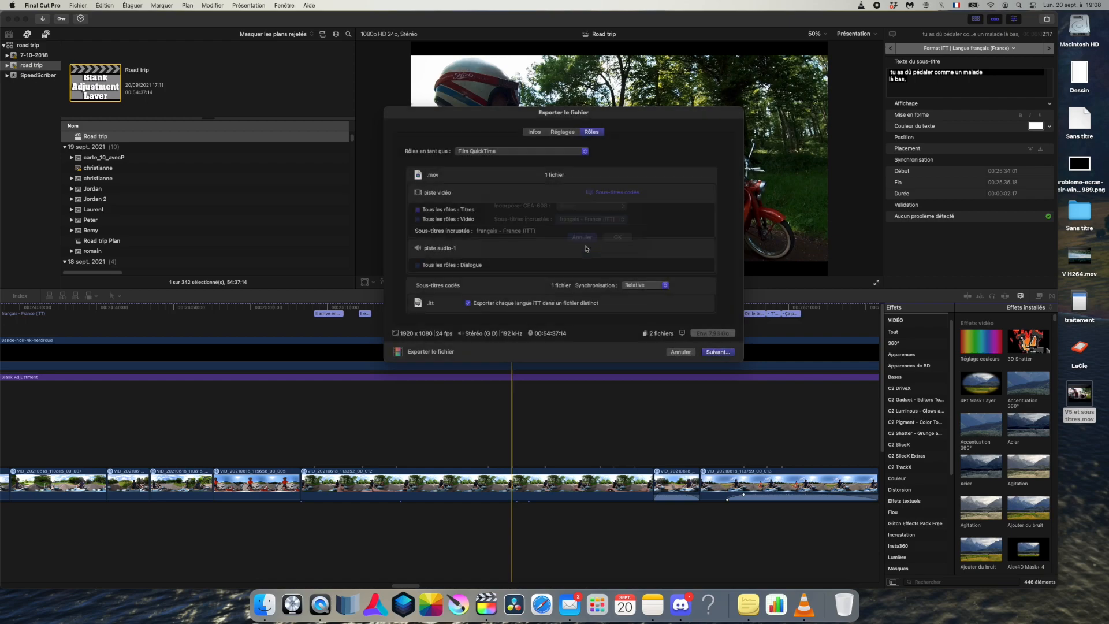
click(601, 191)
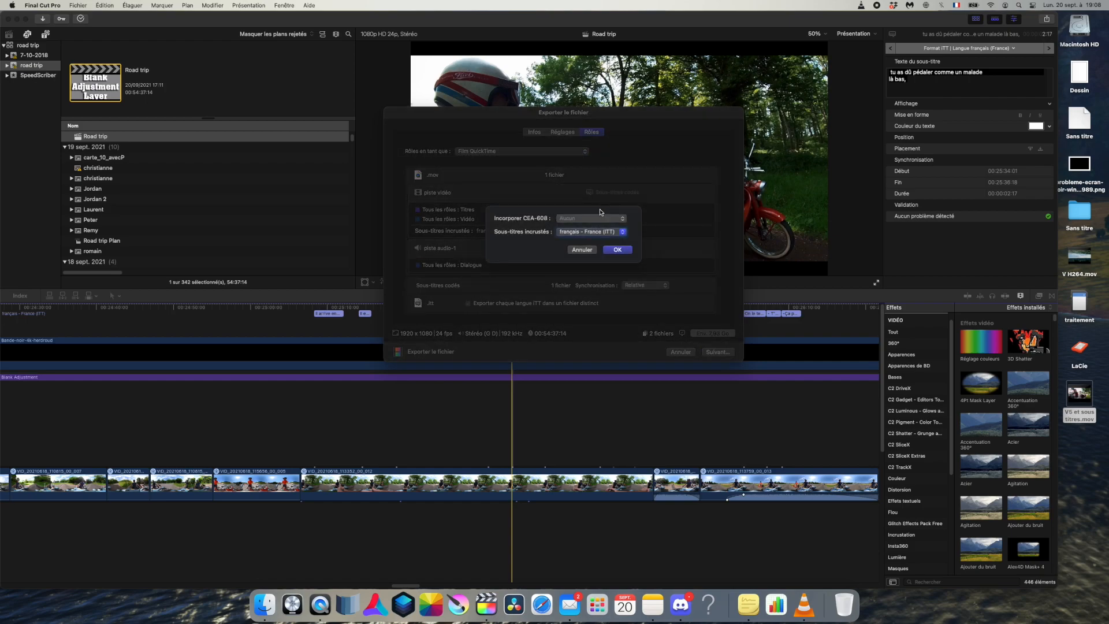
click(587, 232)
click(587, 232)
click(582, 249)
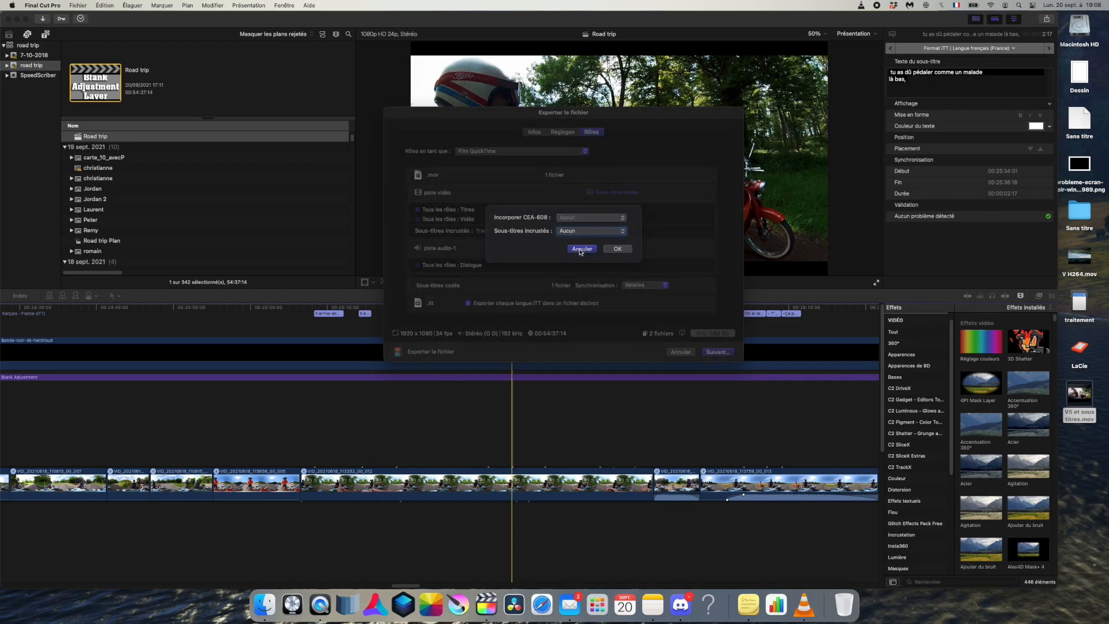
- Set the burned-in captions of the movie export to Aucun
click(620, 195)
click(603, 233)
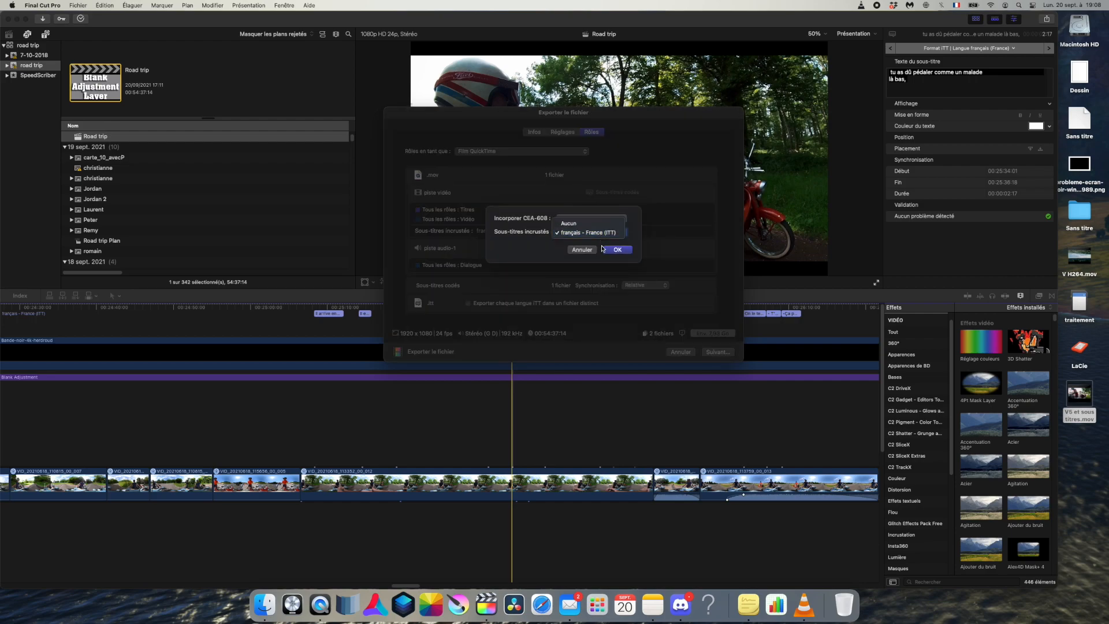
click(603, 225)
click(616, 249)
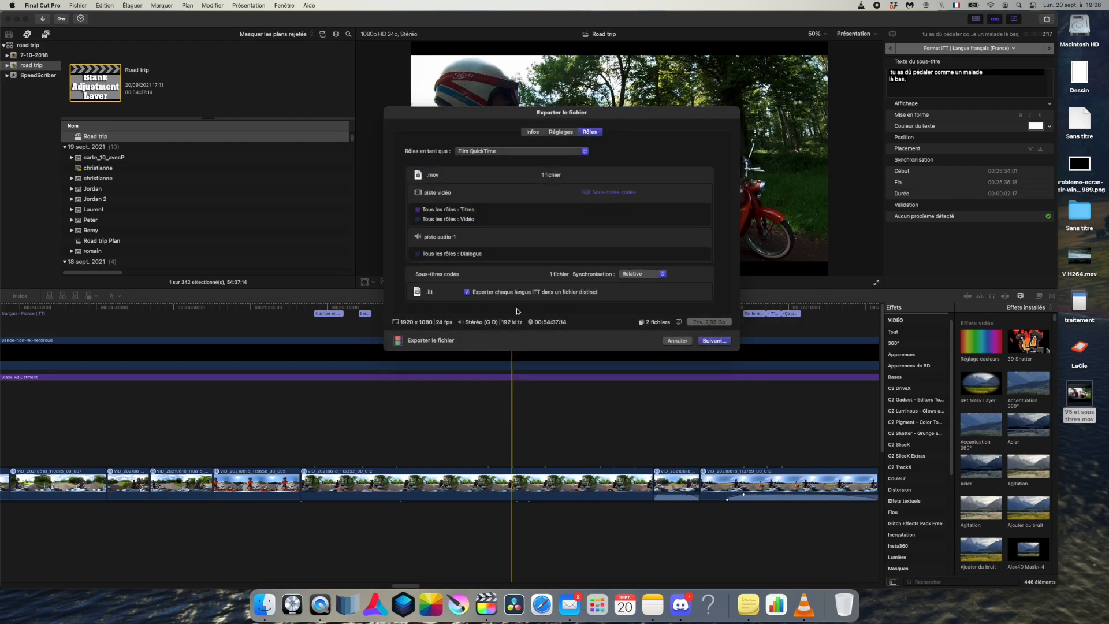
- Cancel the file export of the Road trip project
click(476, 294)
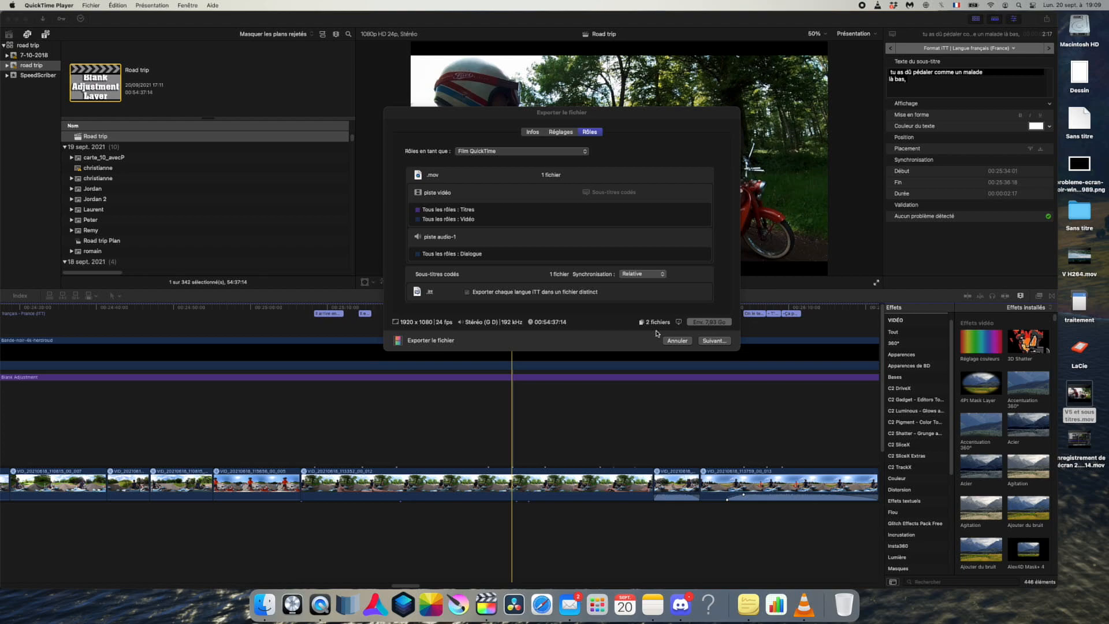
click(578, 304)
click(468, 293)
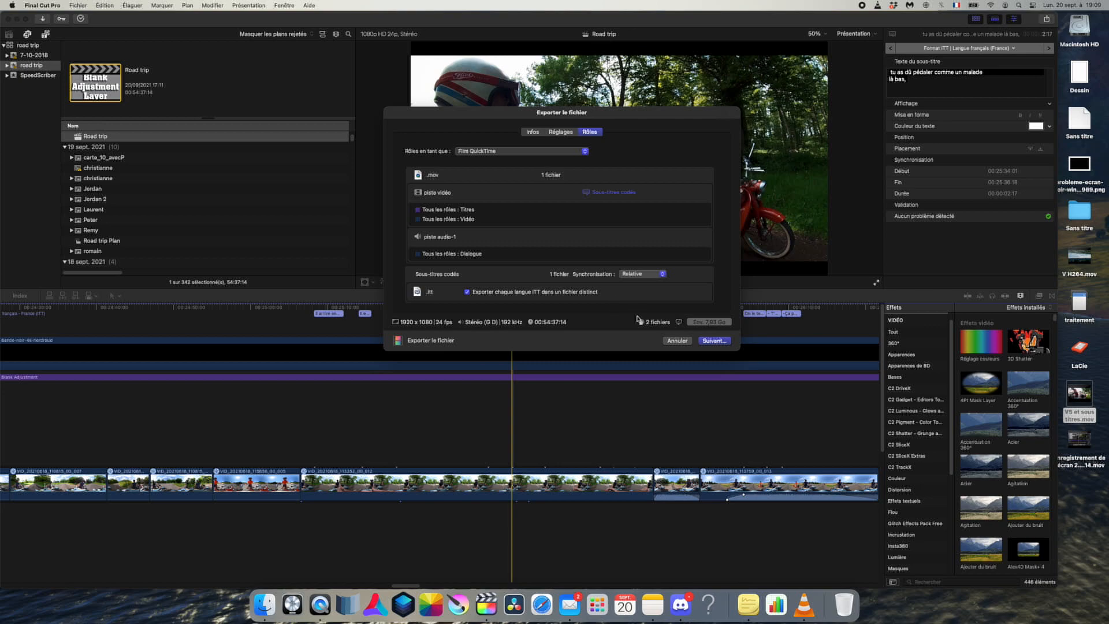
click(677, 341)
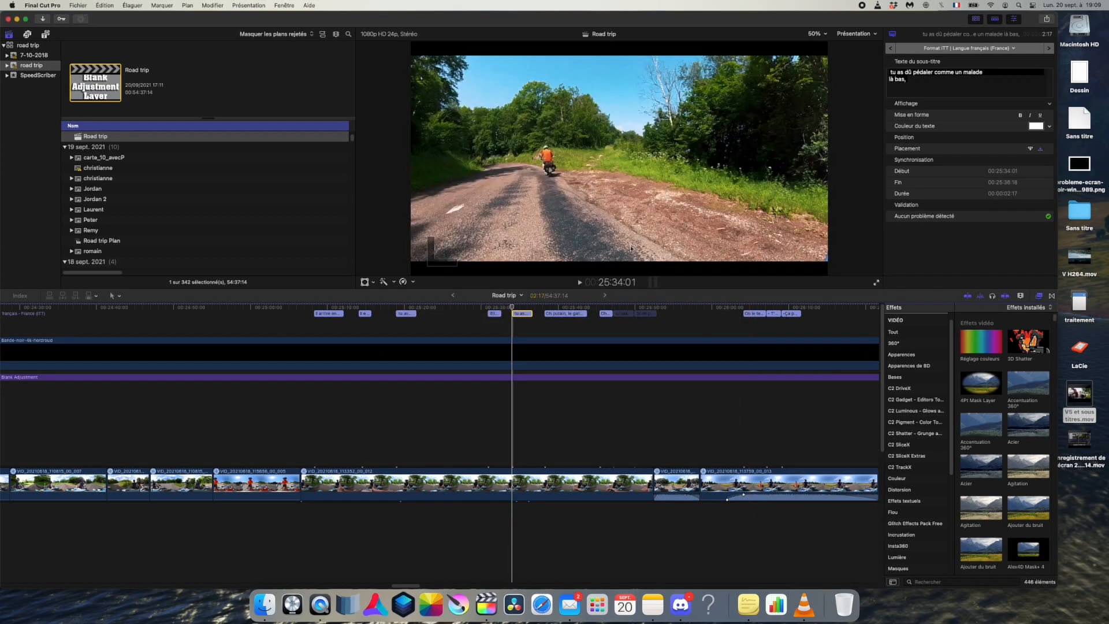